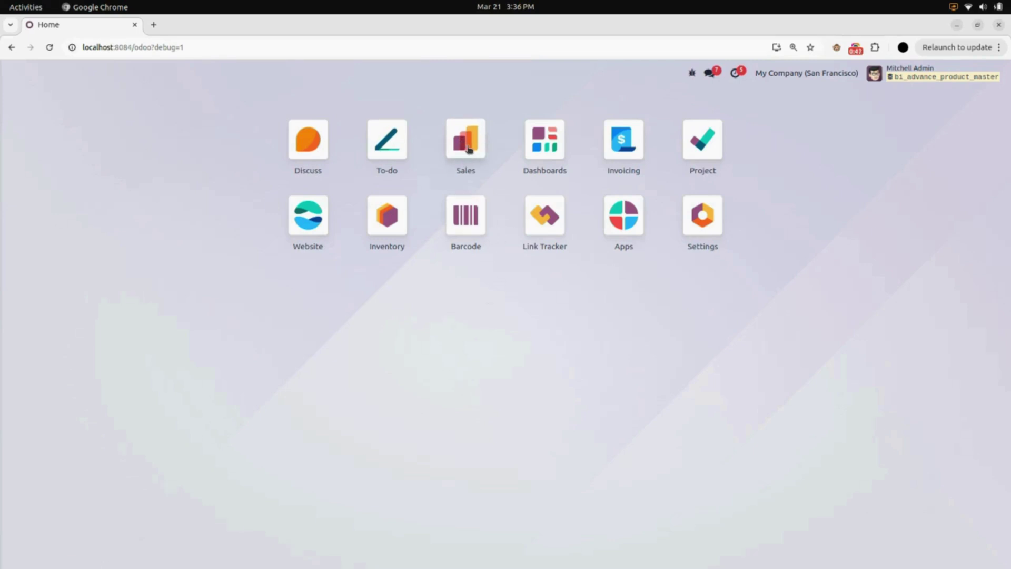
# - Open the Product Variants list under Sales > Products
pyautogui.click(464, 141)
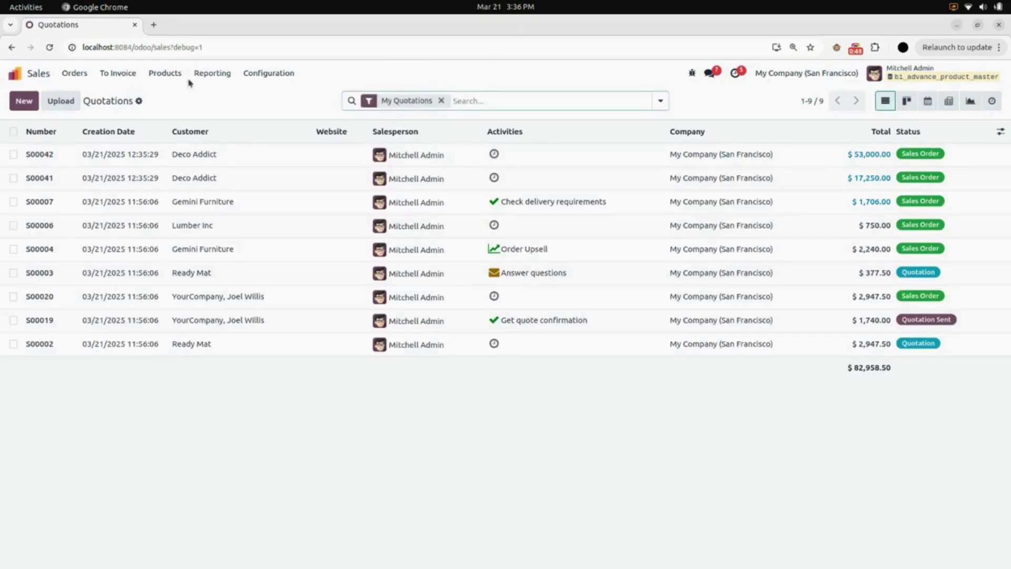
pyautogui.click(167, 73)
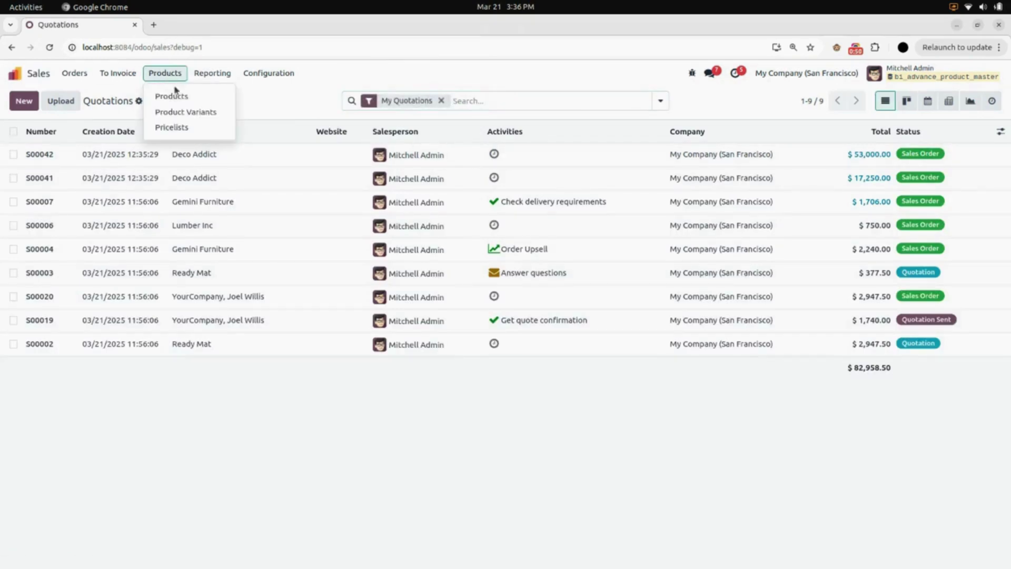
pyautogui.click(200, 113)
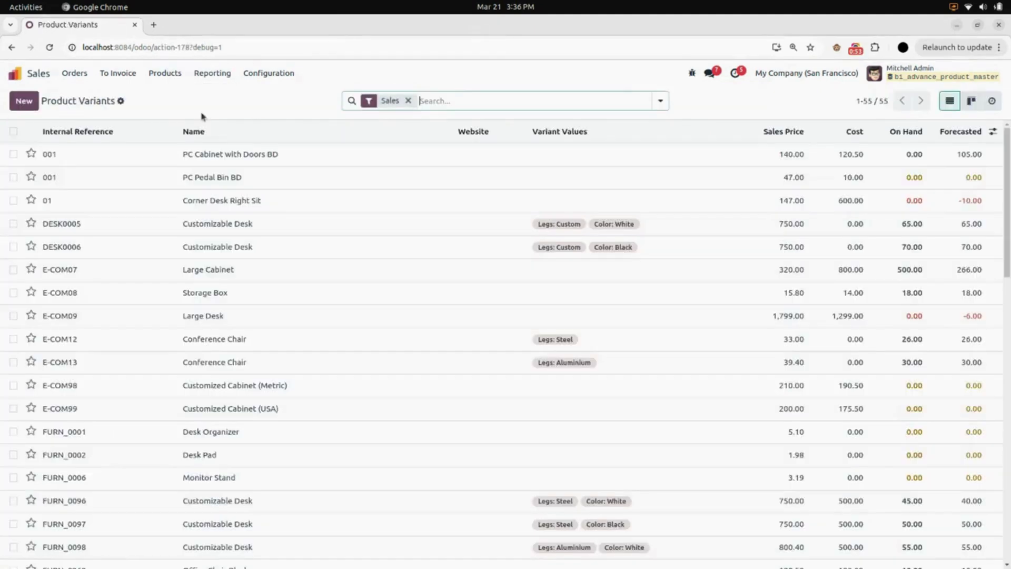
# - Tick the FURN_7800 Desk Combination variant and show its Actions menu
pyautogui.scroll(-2, 249, 318)
pyautogui.scroll(-8, 249, 317)
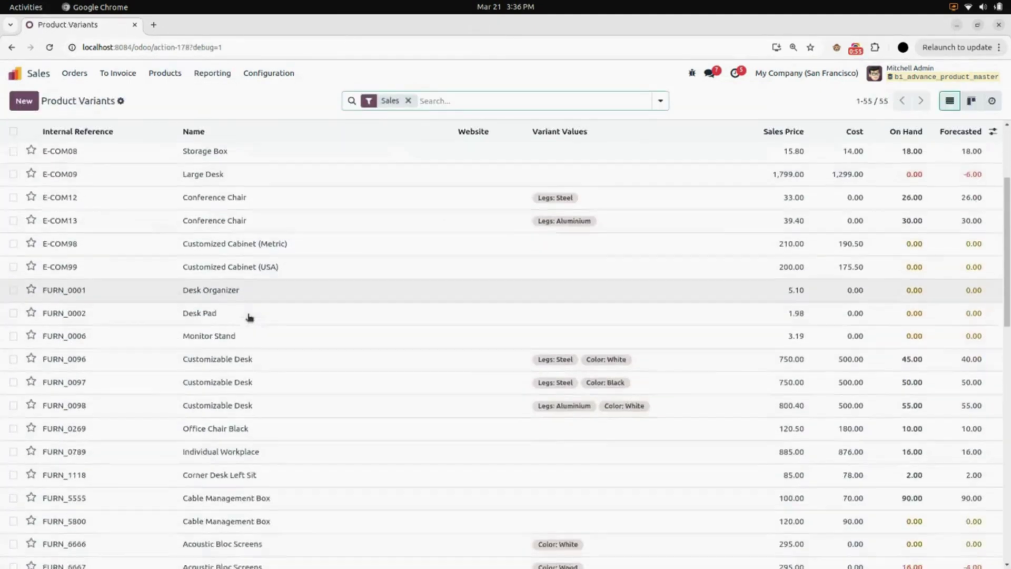
pyautogui.scroll(3, 249, 318)
pyautogui.scroll(3, 250, 316)
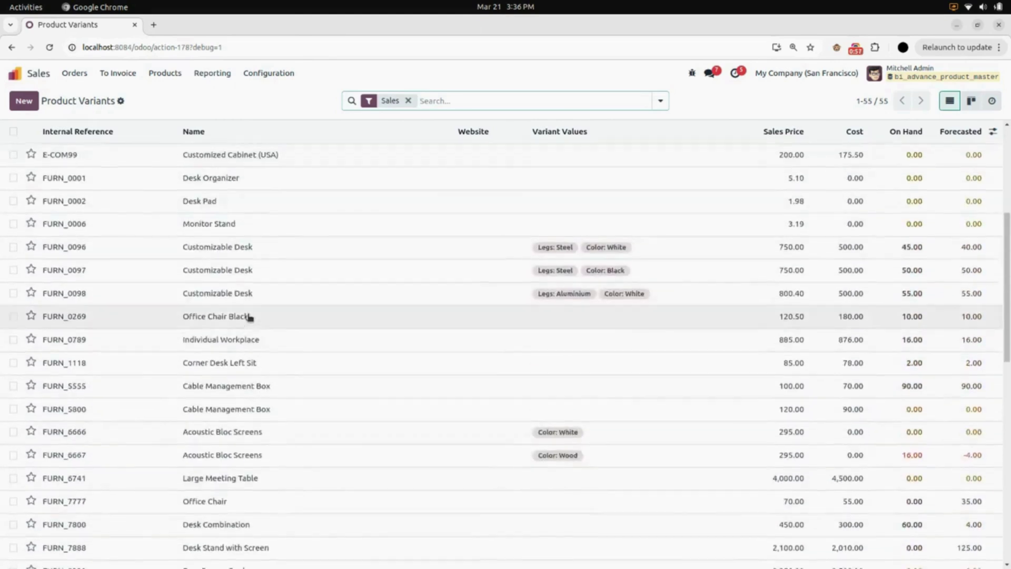
pyautogui.scroll(-5, 242, 316)
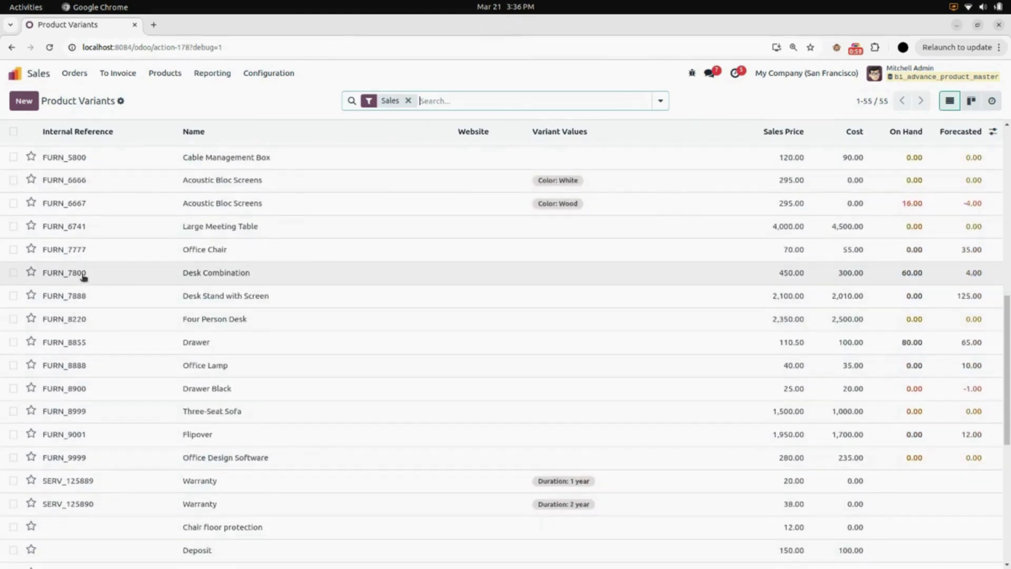
pyautogui.click(13, 273)
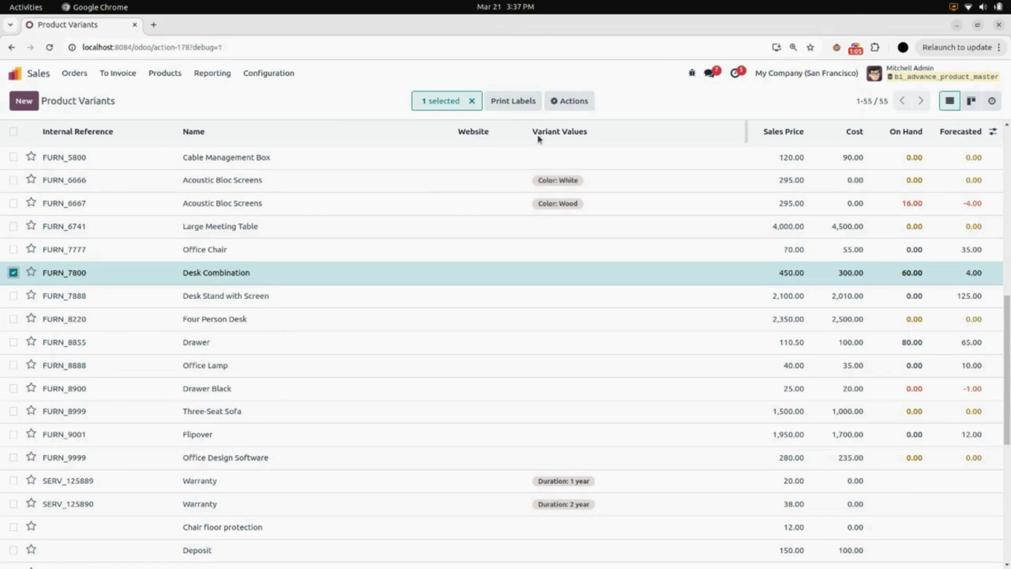
pyautogui.click(565, 105)
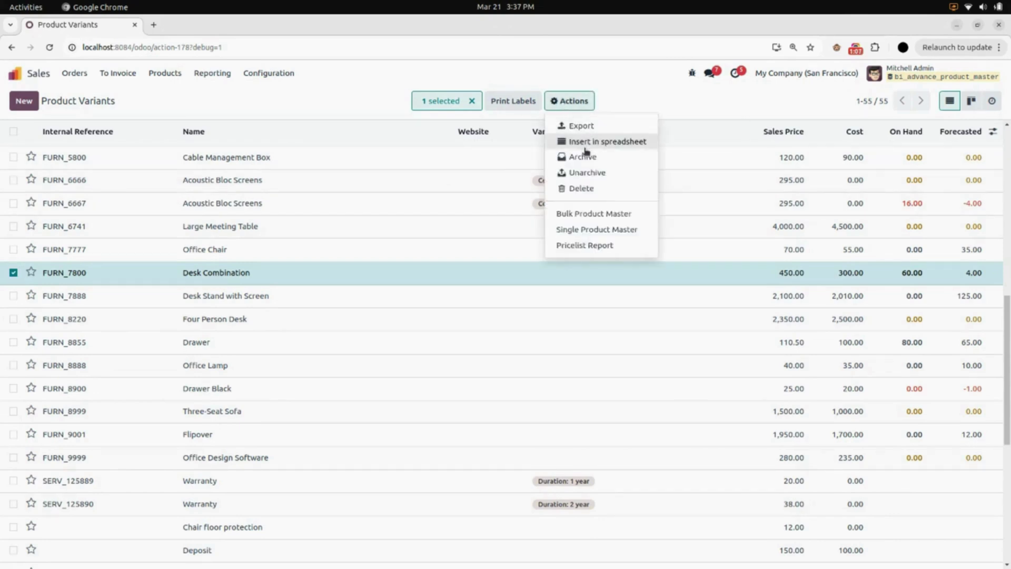
# - Open Single Product Master for Desk Combination, confirm it has no existing images, and start adding new ones
pyautogui.click(617, 233)
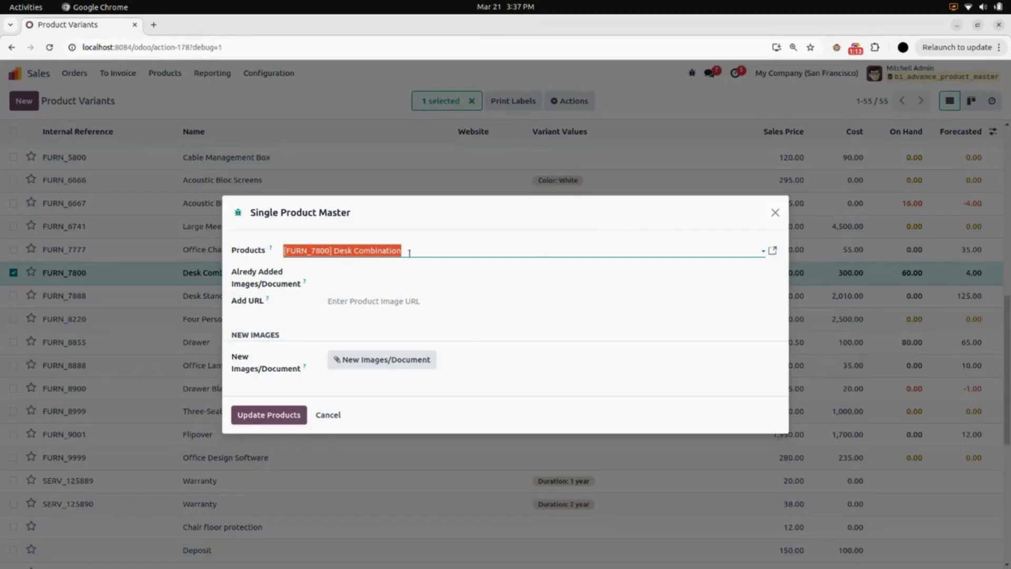
pyautogui.click(289, 252)
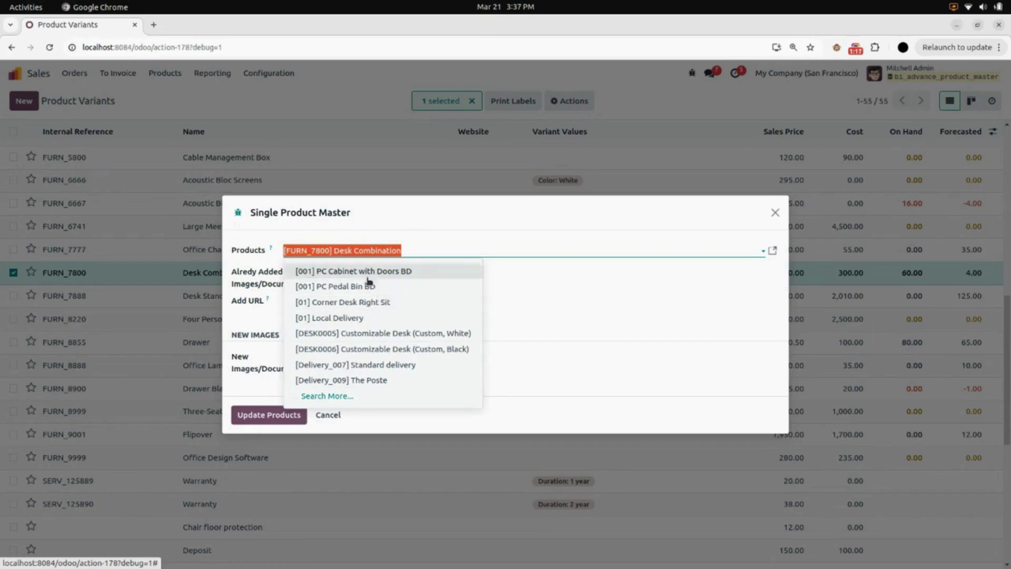
pyautogui.click(253, 309)
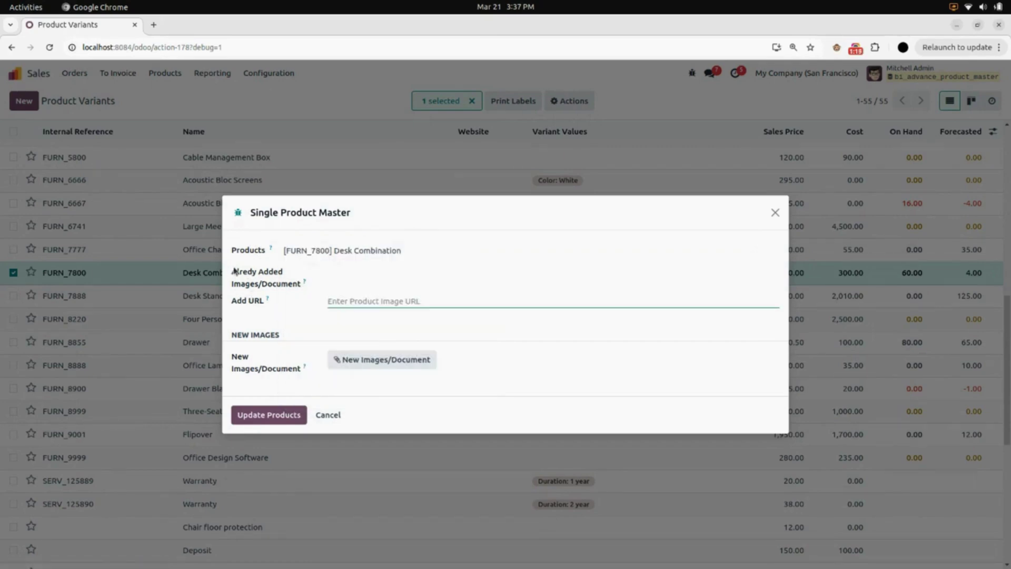
pyautogui.click(387, 275)
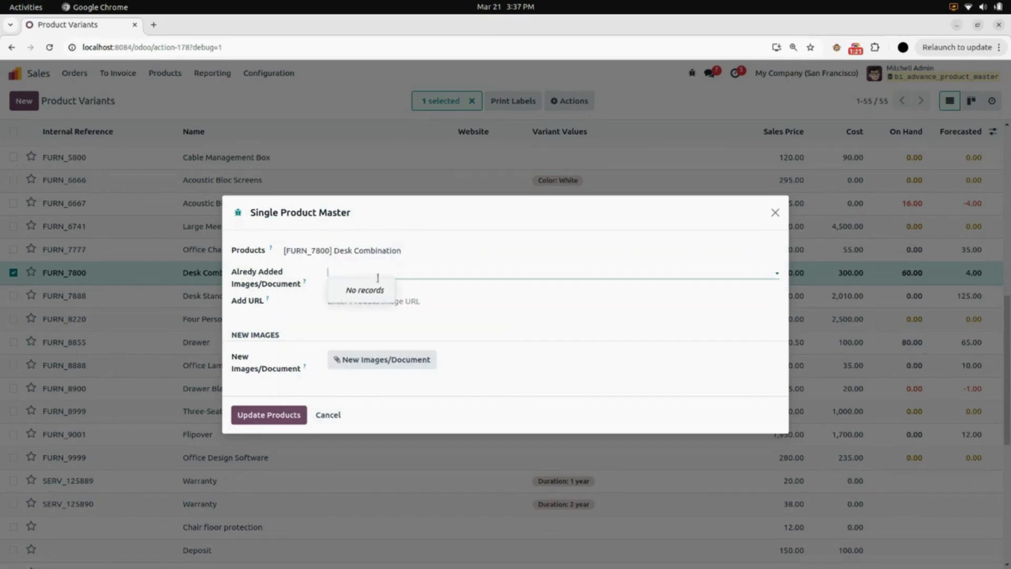
pyautogui.click(251, 321)
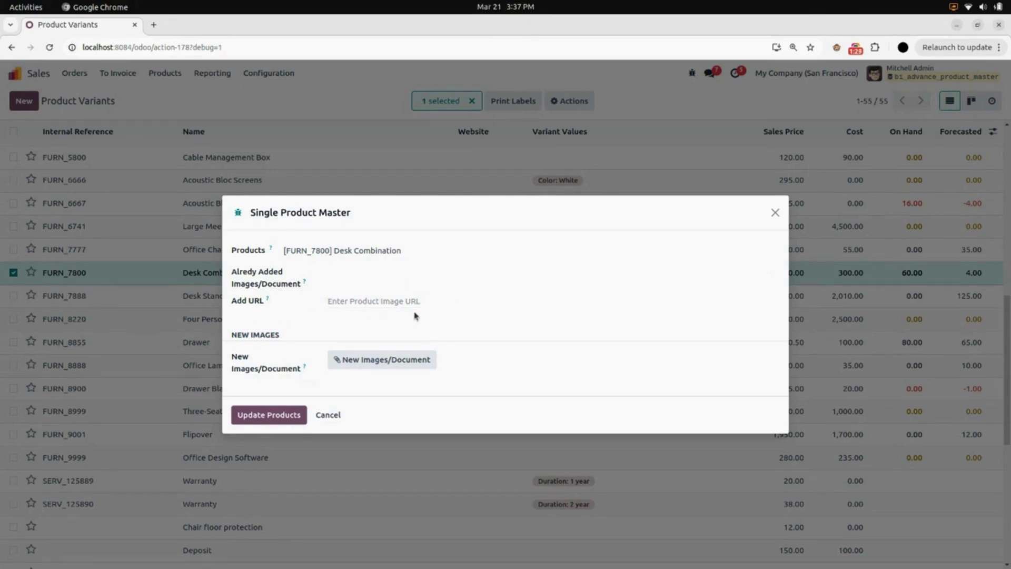
pyautogui.click(390, 361)
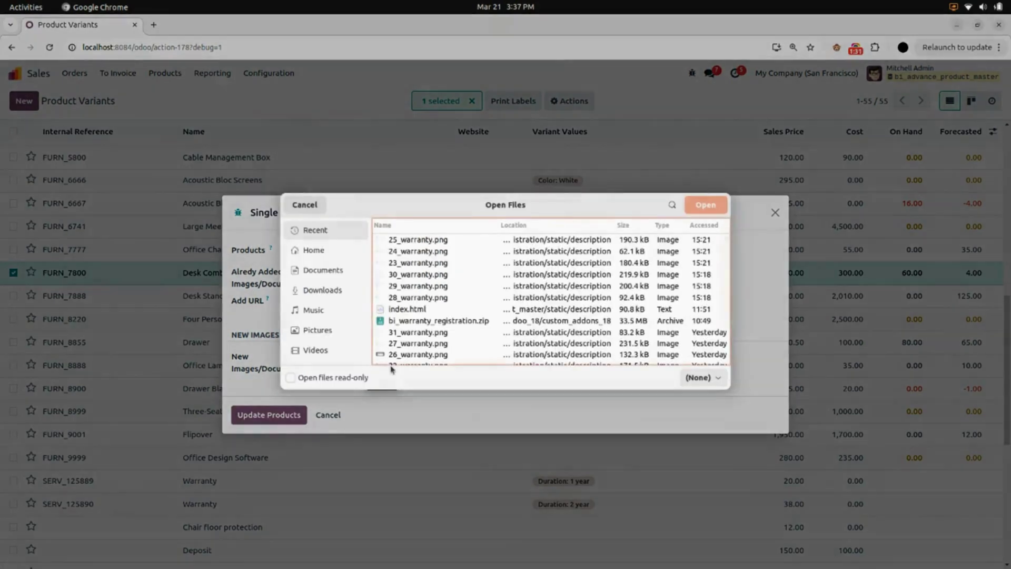
# - Upload 25_warranty.png, 24_warranty.png and 23_warranty.png and update the Desk Combination variant
pyautogui.click(419, 239)
pyautogui.hotkey('shift', 'Down')
pyautogui.hotkey('shift', 'Down')
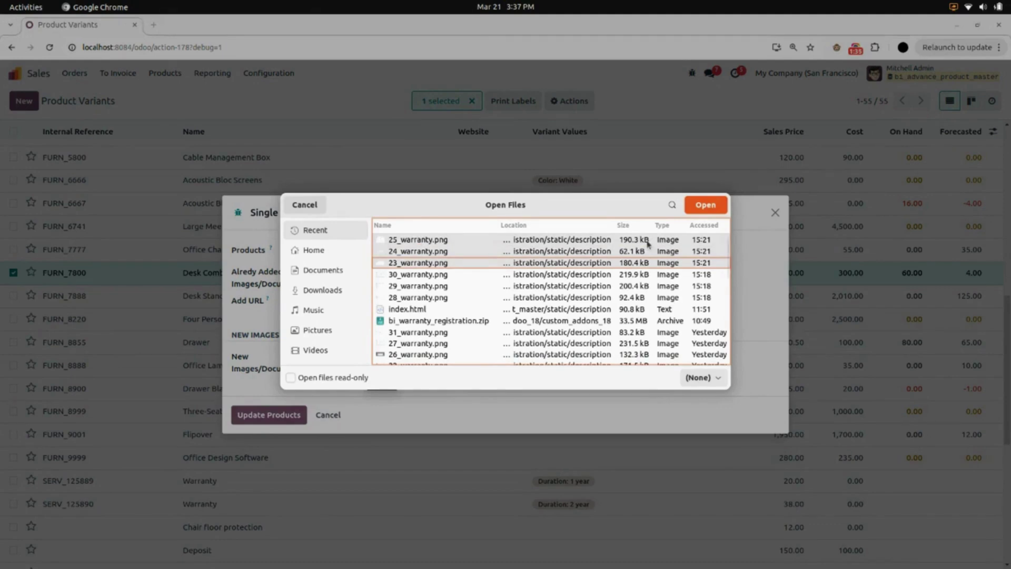
pyautogui.click(705, 205)
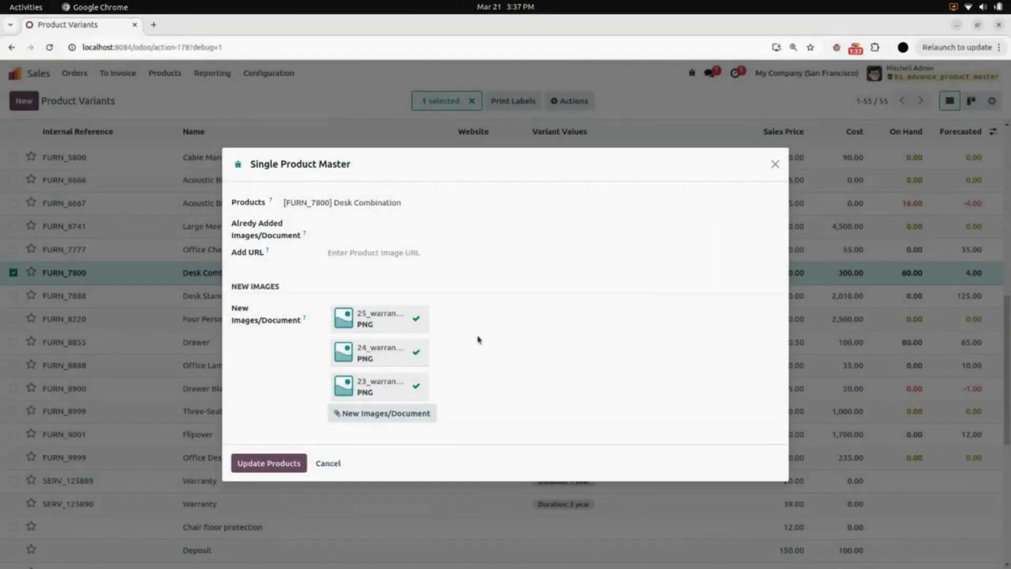
pyautogui.moveTo(396, 358)
pyautogui.click(248, 464)
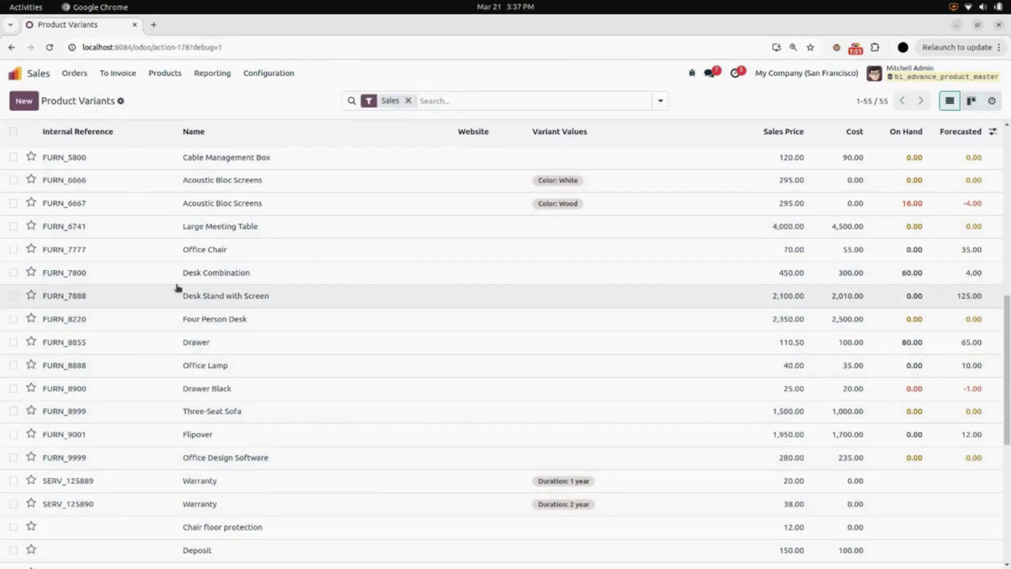
pyautogui.click(283, 278)
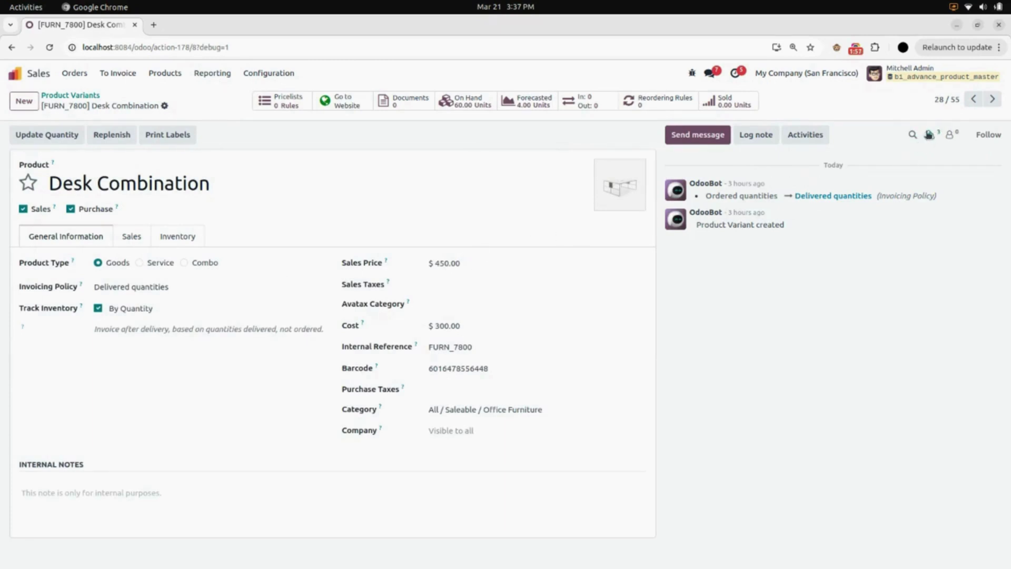
pyautogui.click(932, 134)
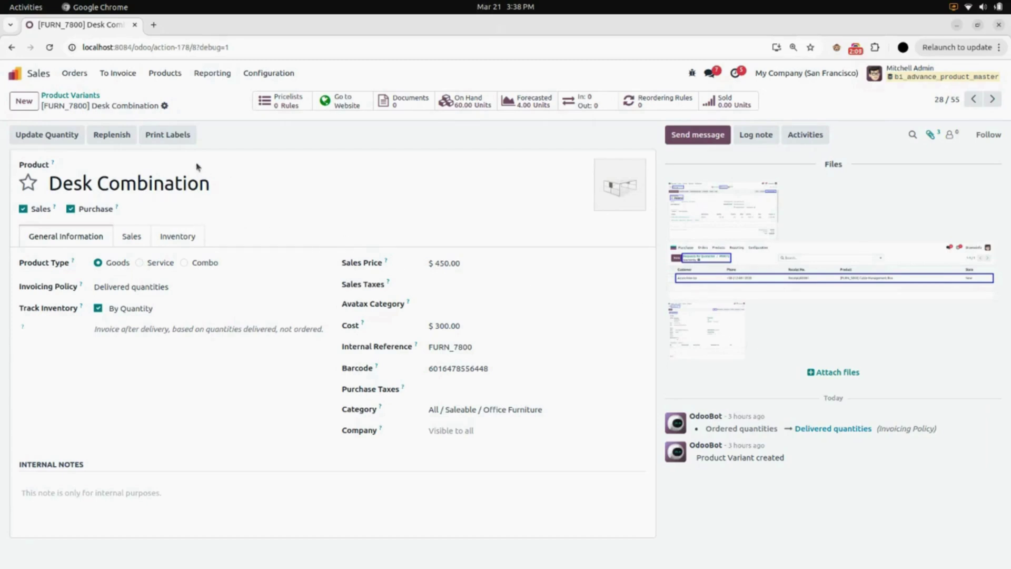
pyautogui.click(79, 96)
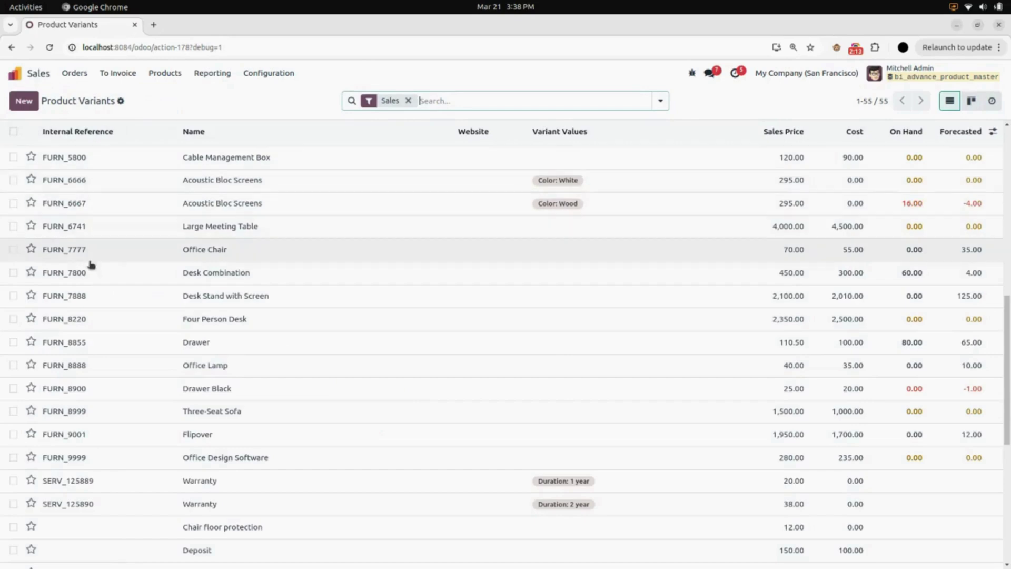
# - Reopen Single Product Master for Desk Combination to confirm the three warranty images, then close it unchanged
pyautogui.click(14, 273)
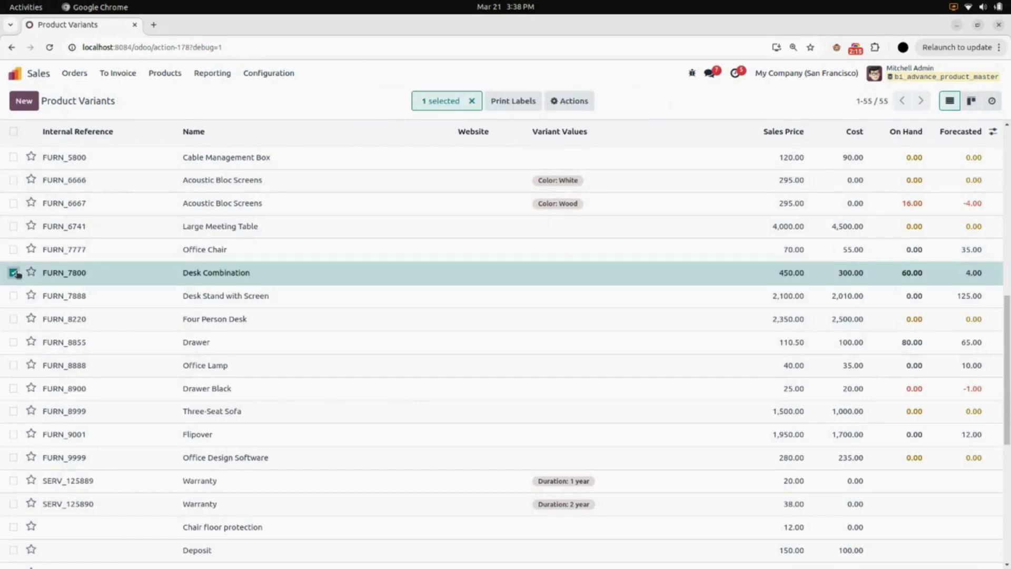
pyautogui.click(576, 102)
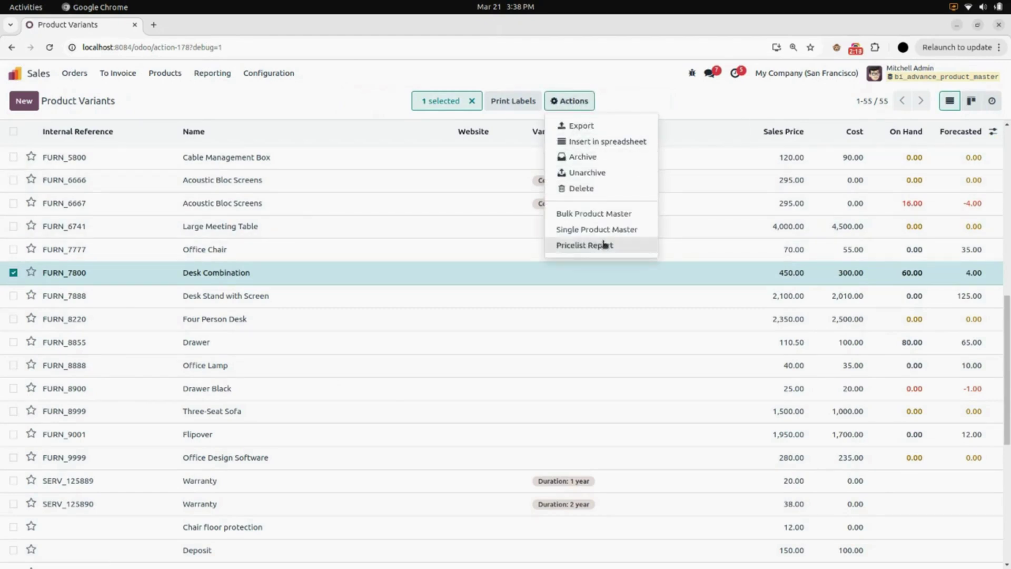
pyautogui.click(636, 232)
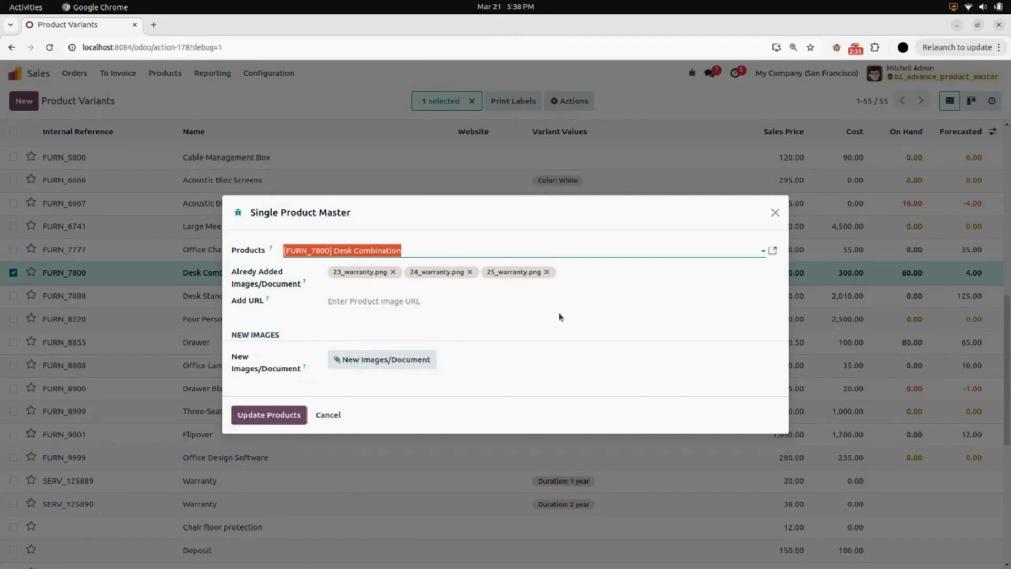
pyautogui.click(775, 212)
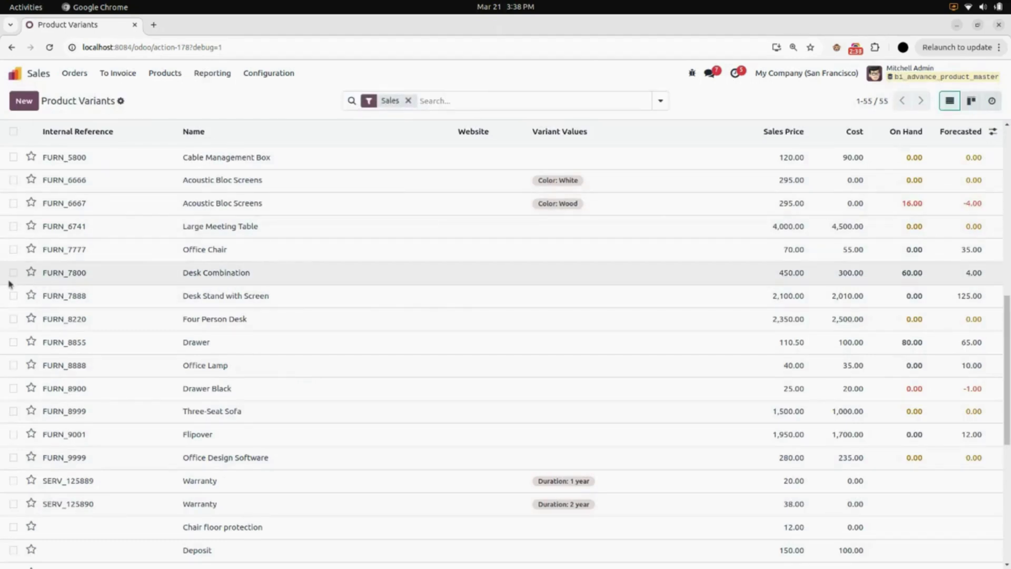
# - Select Desk Stand with Screen and Four Person Desk, try Single Product Master, and dismiss the one-product warning
pyautogui.click(12, 296)
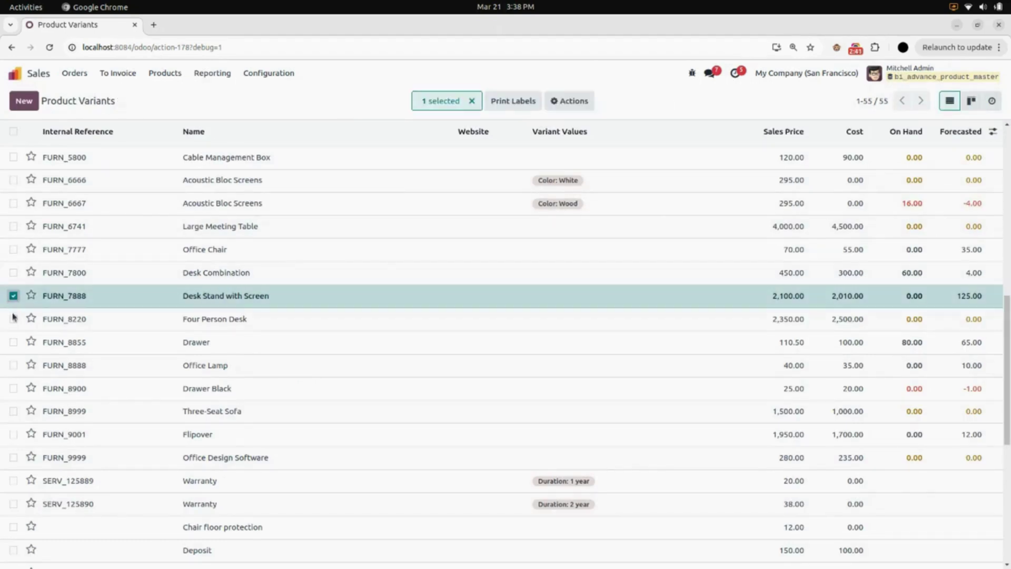
pyautogui.click(13, 319)
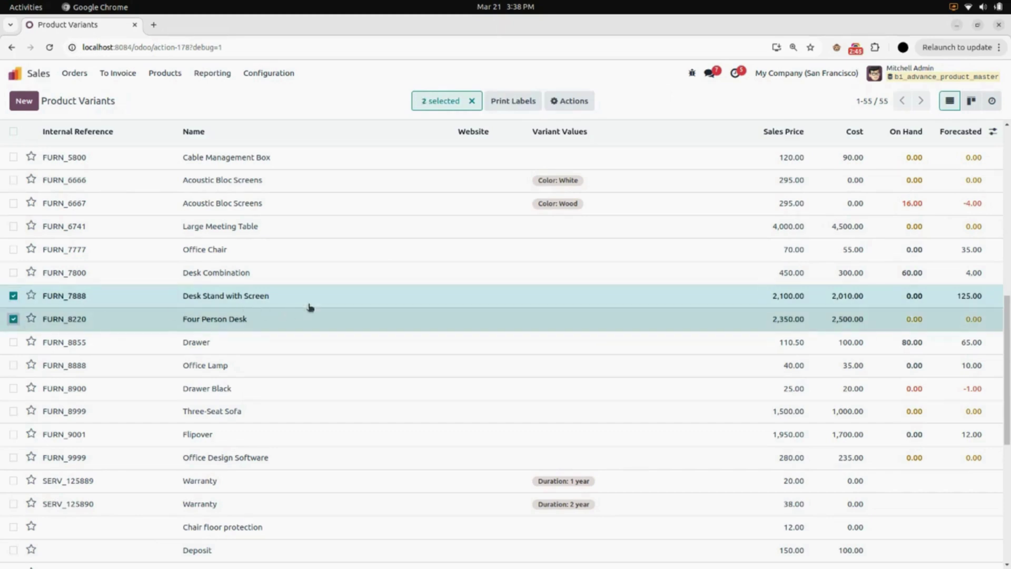
pyautogui.click(589, 102)
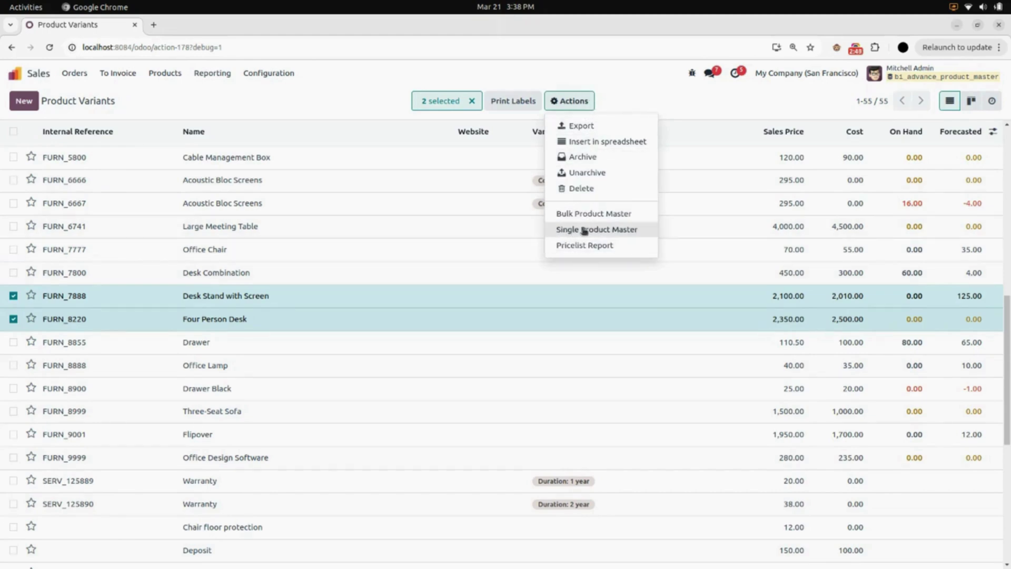
pyautogui.click(605, 232)
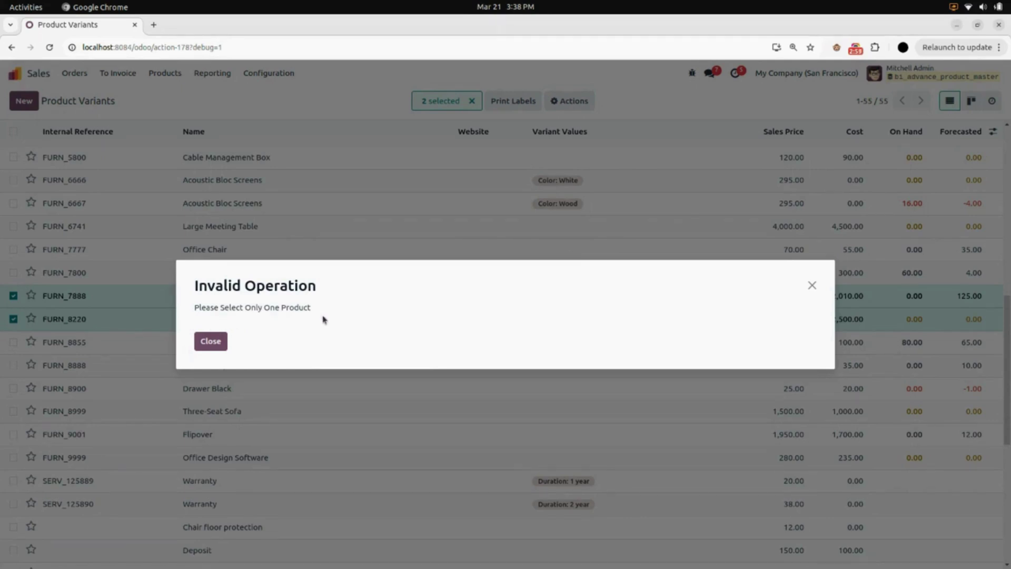
pyautogui.click(812, 285)
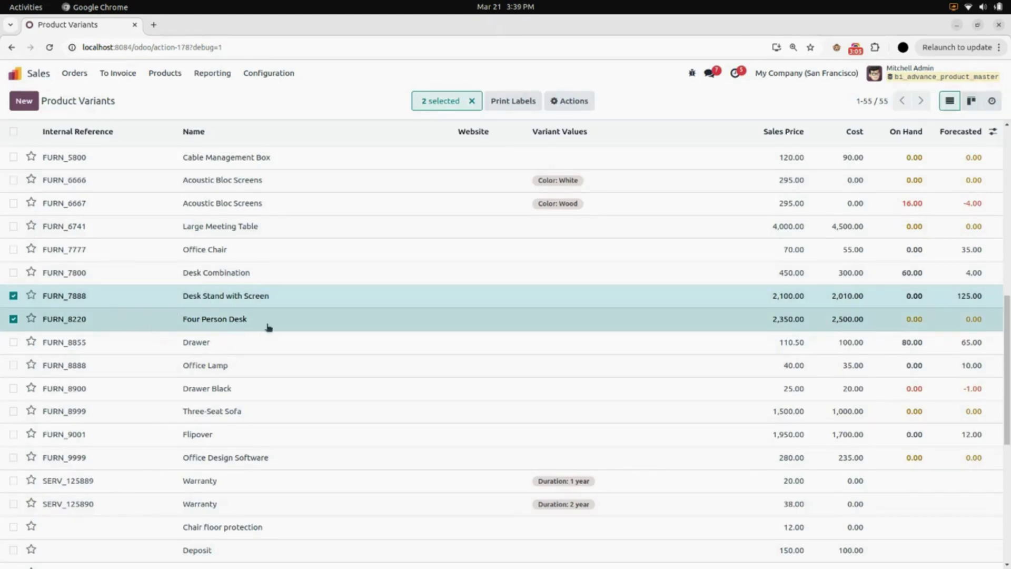
# - Open Bulk Product Master for both desks with name prefix DS, suffix FP, and no language
pyautogui.click(562, 105)
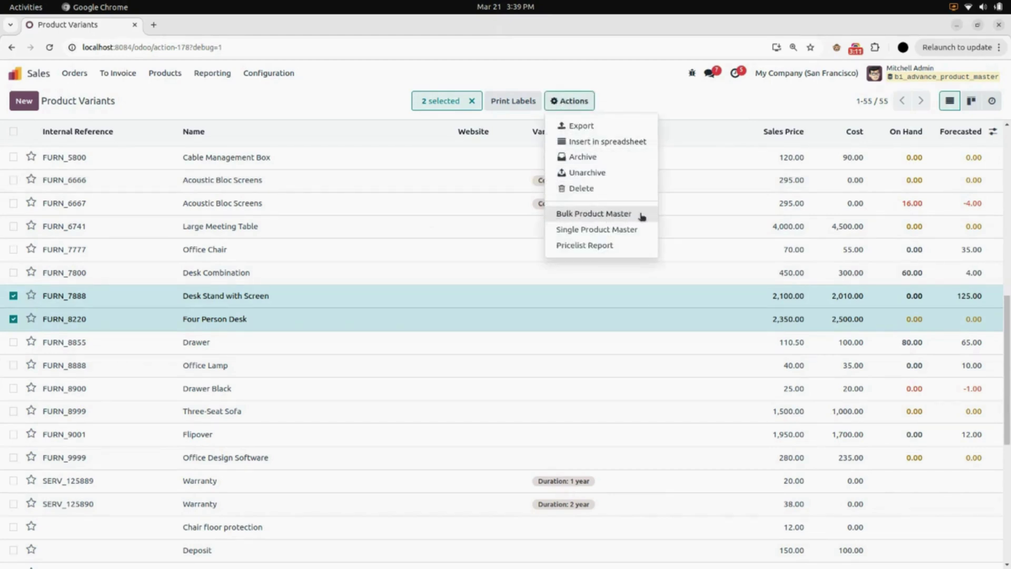
pyautogui.click(605, 213)
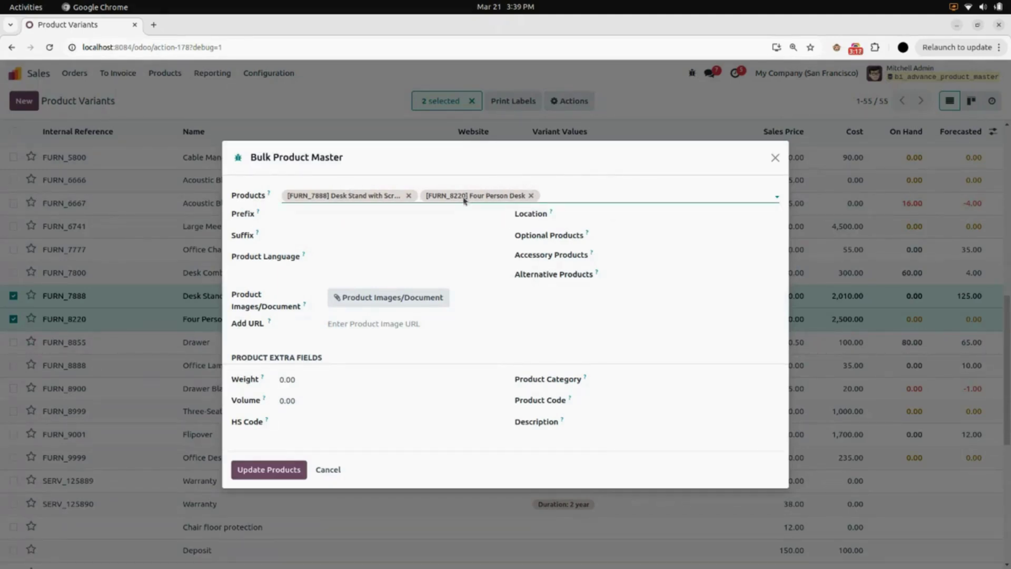
pyautogui.click(574, 193)
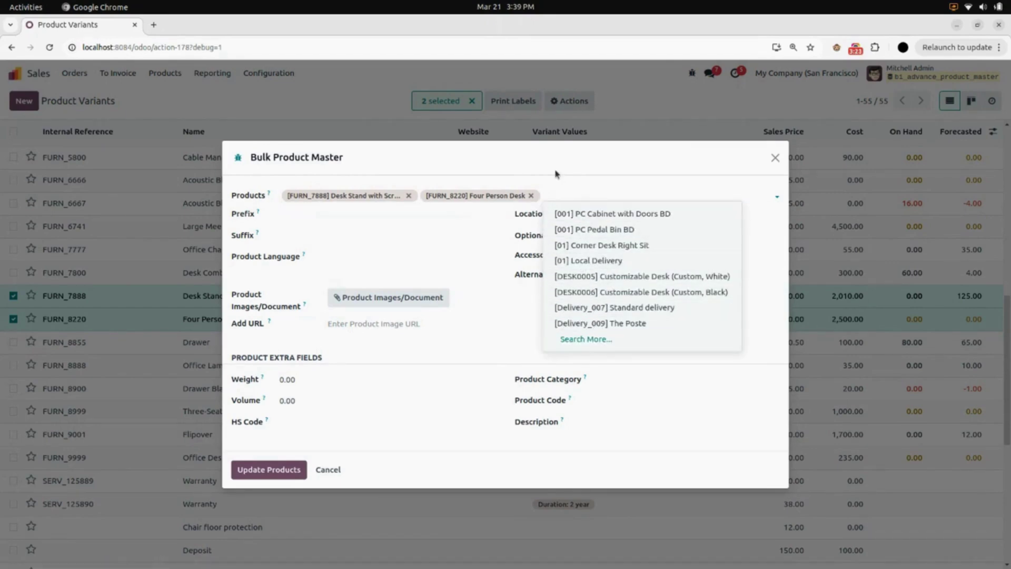
pyautogui.click(531, 184)
pyautogui.click(350, 217)
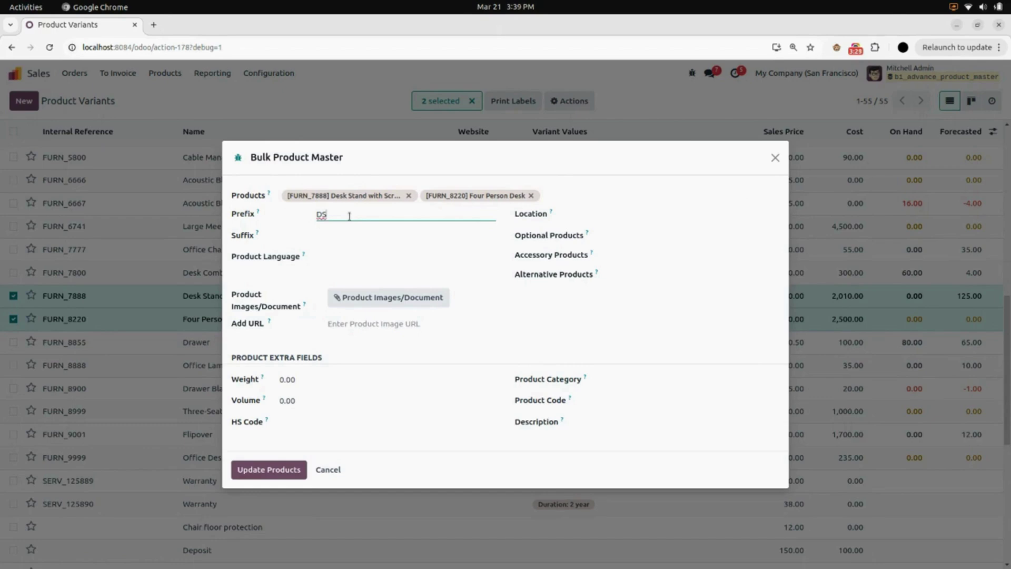
pyautogui.click(338, 239)
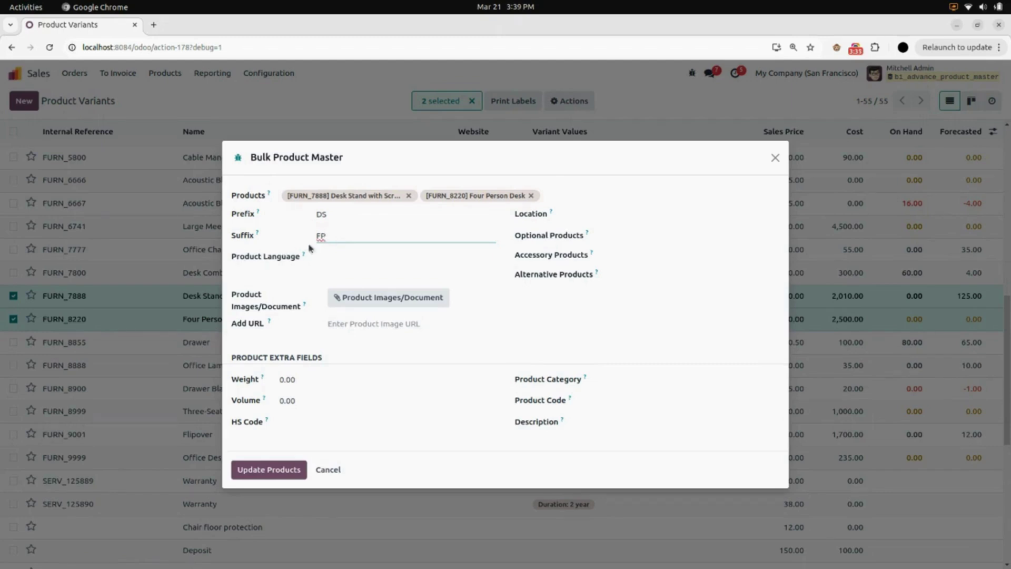
pyautogui.click(345, 259)
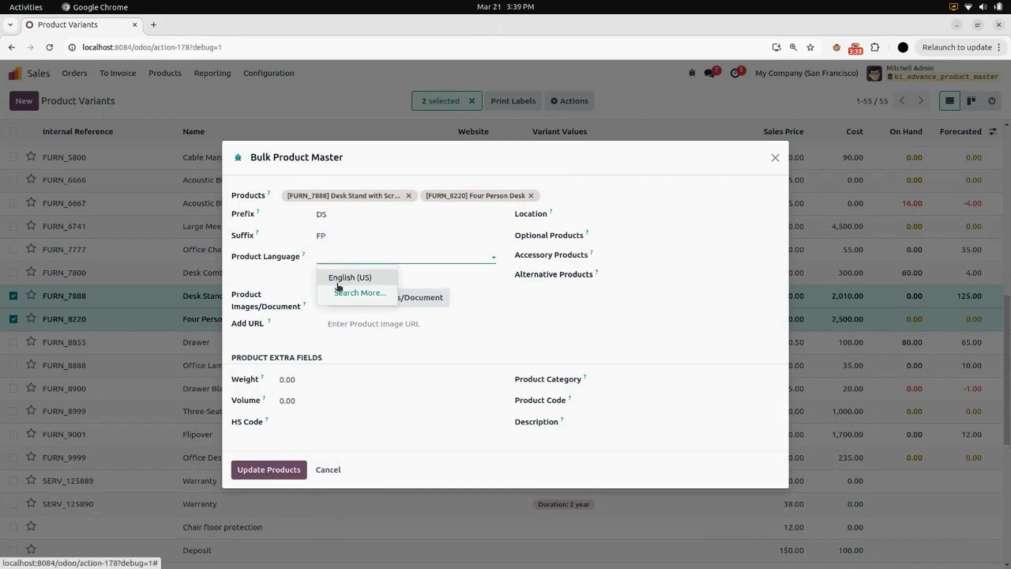
pyautogui.click(281, 285)
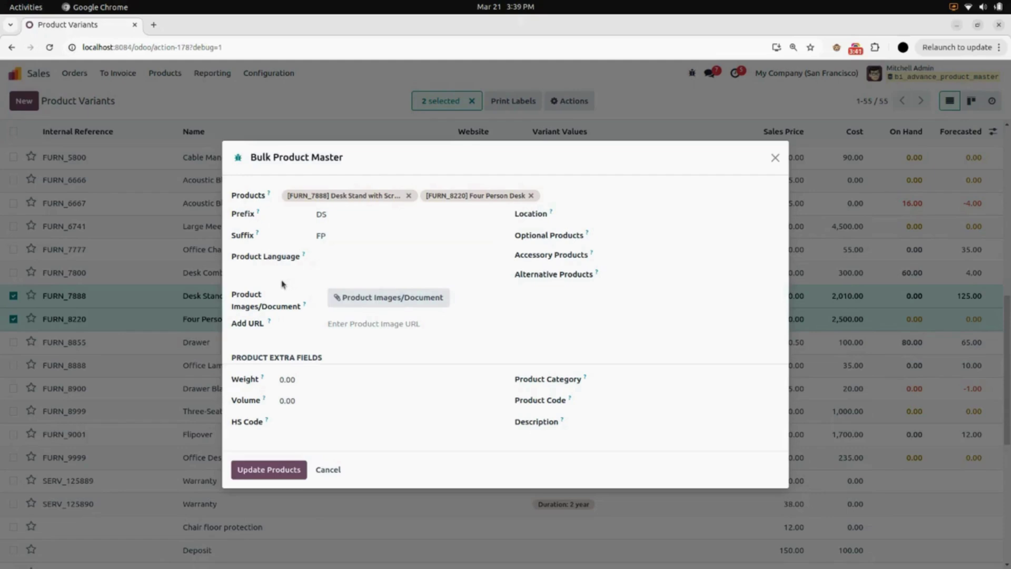
# - Set stock location WH/Stock with quantity 2
pyautogui.click(641, 215)
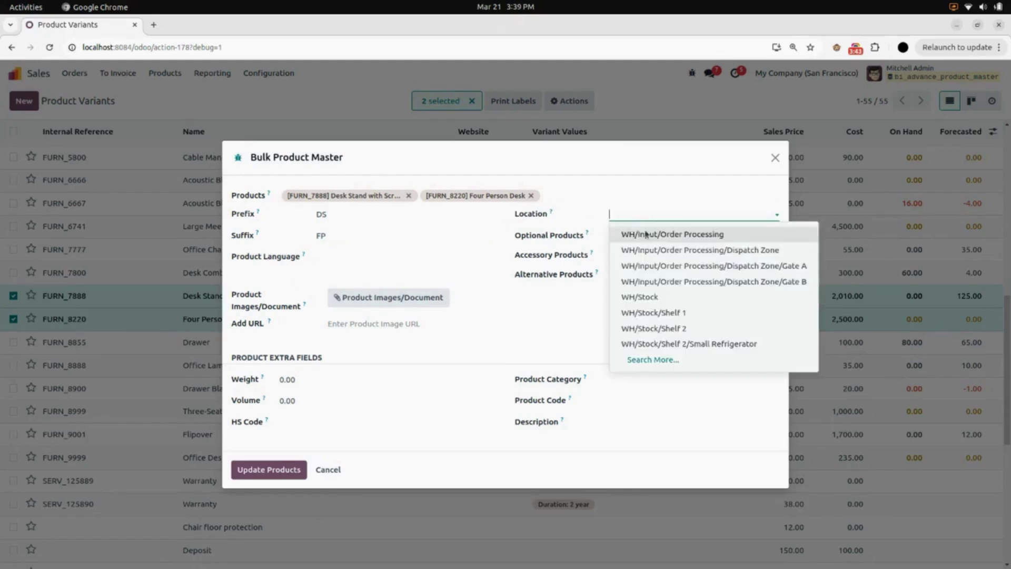
pyautogui.click(670, 296)
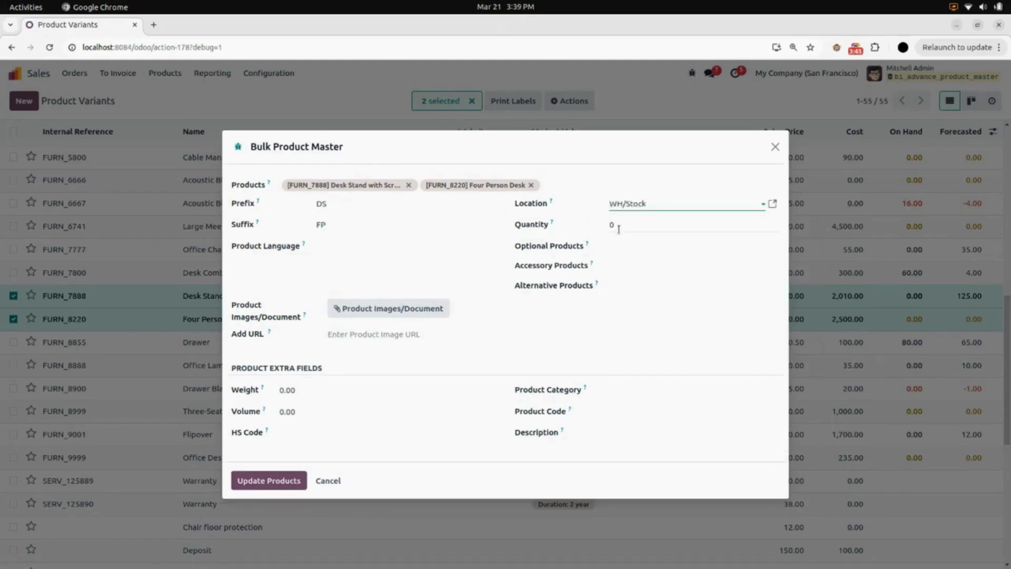
pyautogui.click(619, 226)
pyautogui.write('2')
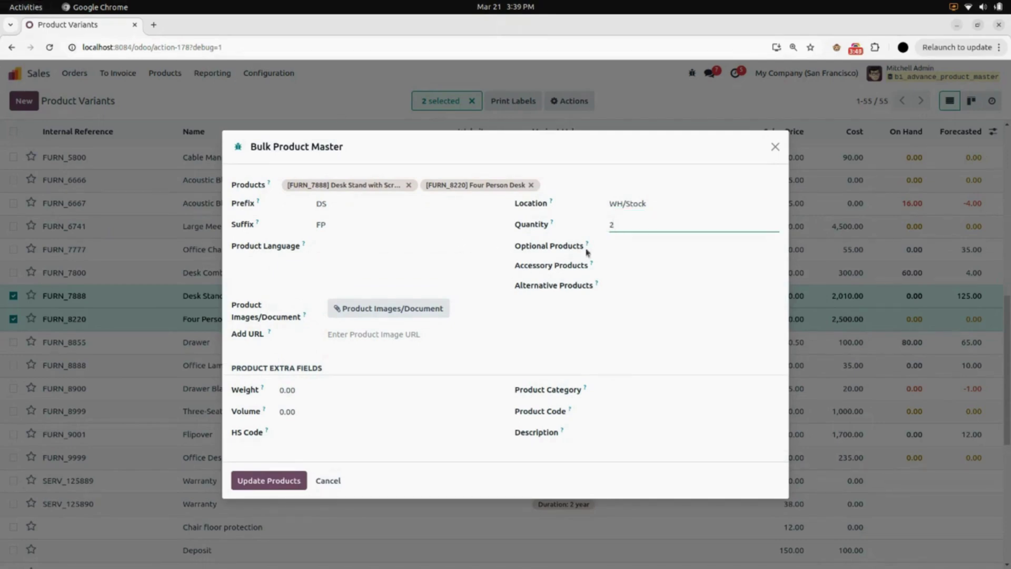
# - Link Chair floor protection as optional, [Delivery_009] The Poste as accessory, and [FURN_1118] Corner Desk Left Sit as alternative
pyautogui.click(639, 245)
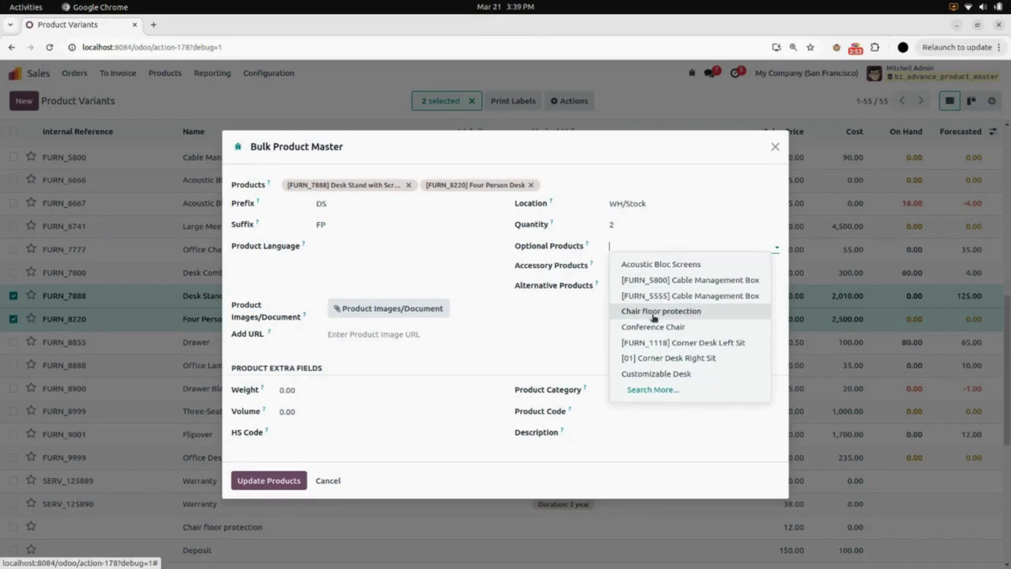
pyautogui.click(691, 314)
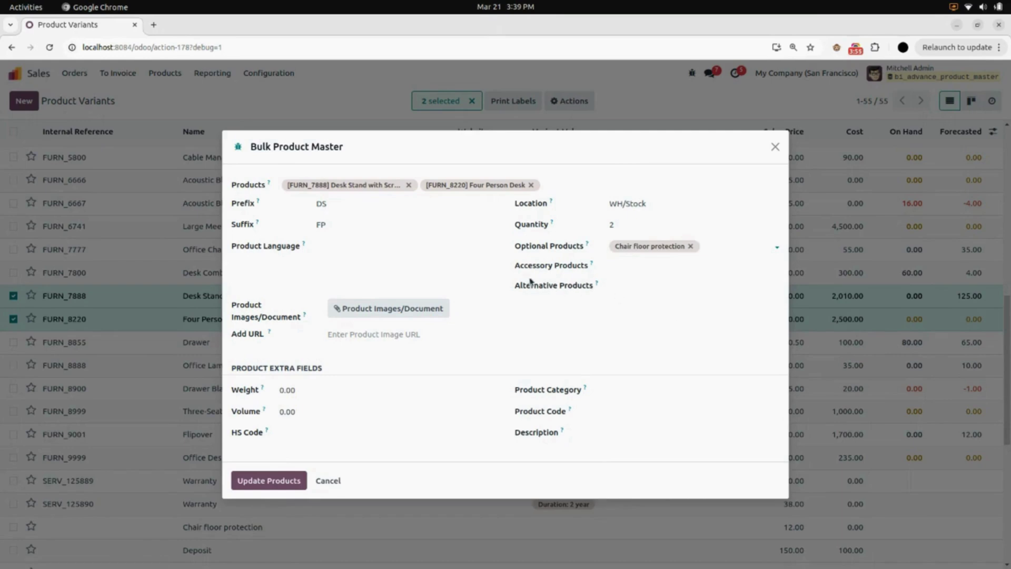
pyautogui.click(656, 266)
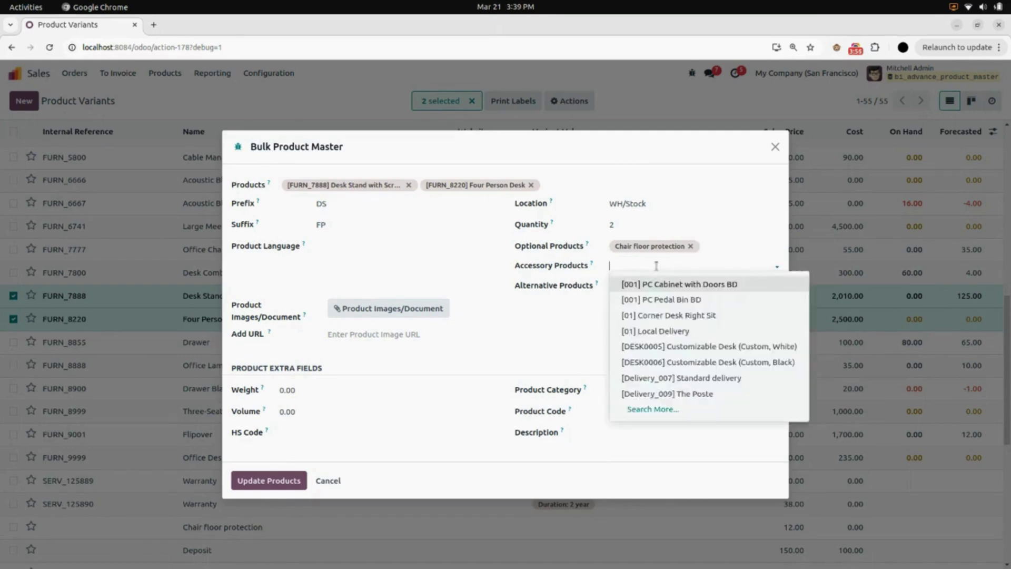
pyautogui.click(695, 395)
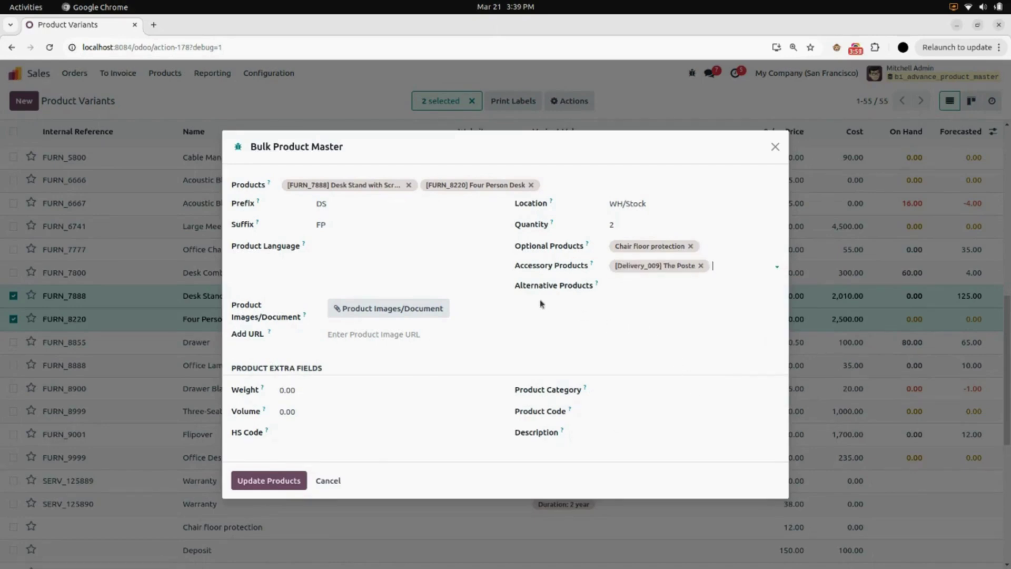
pyautogui.click(651, 284)
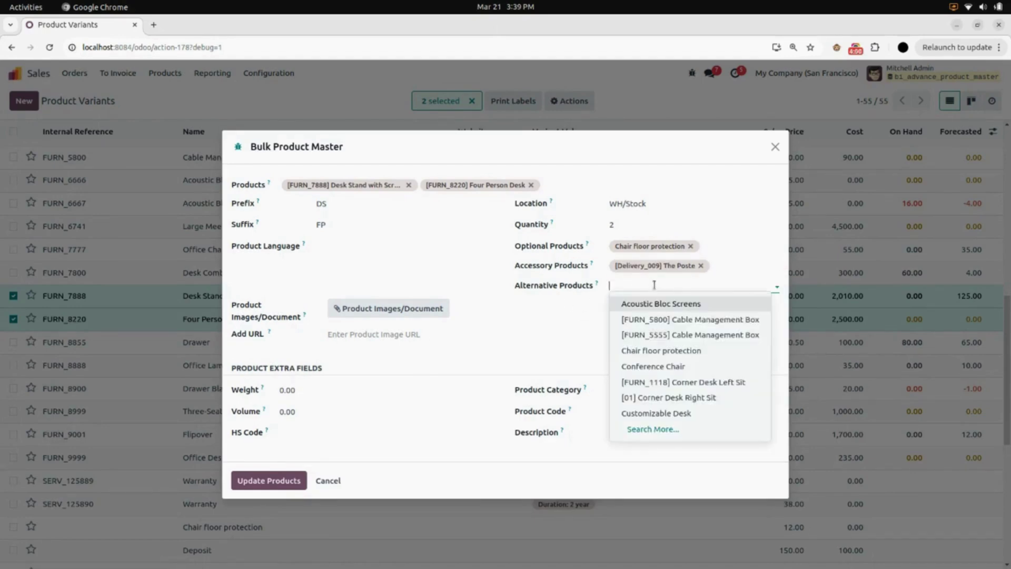
pyautogui.click(673, 381)
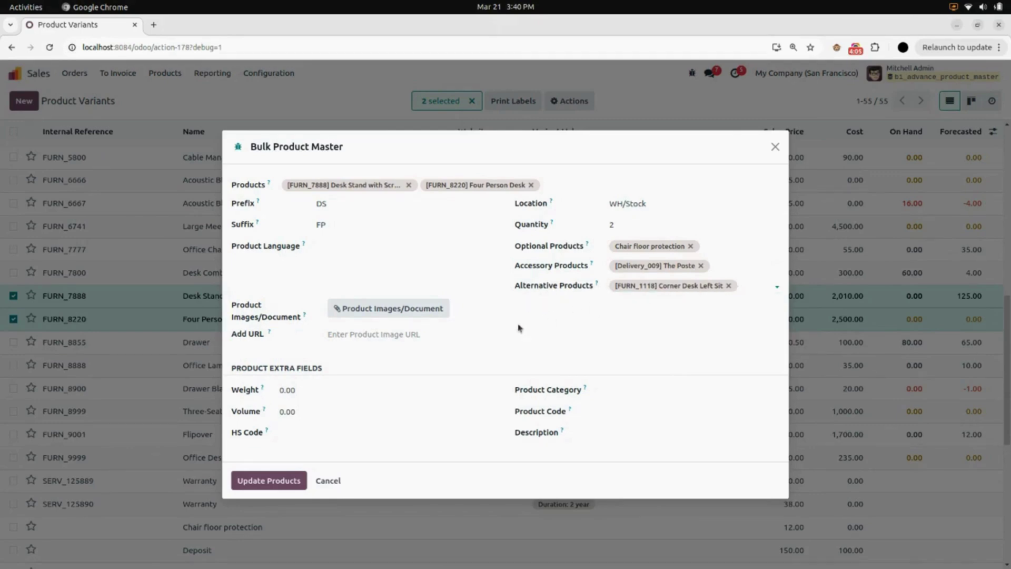
pyautogui.click(389, 316)
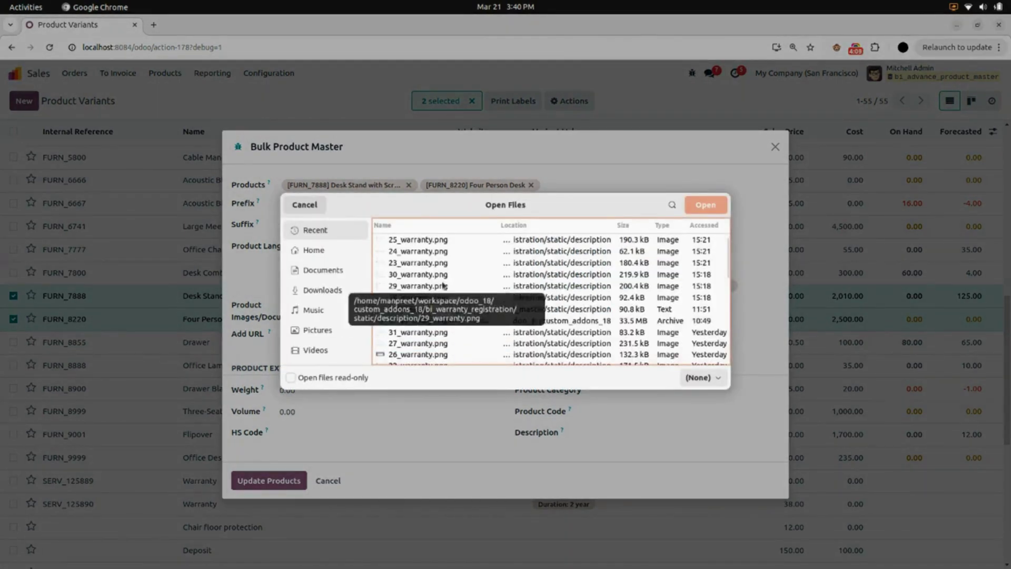
# - Upload 29_warranty.png and 28_warranty.png as the bulk product images
pyautogui.click(433, 296)
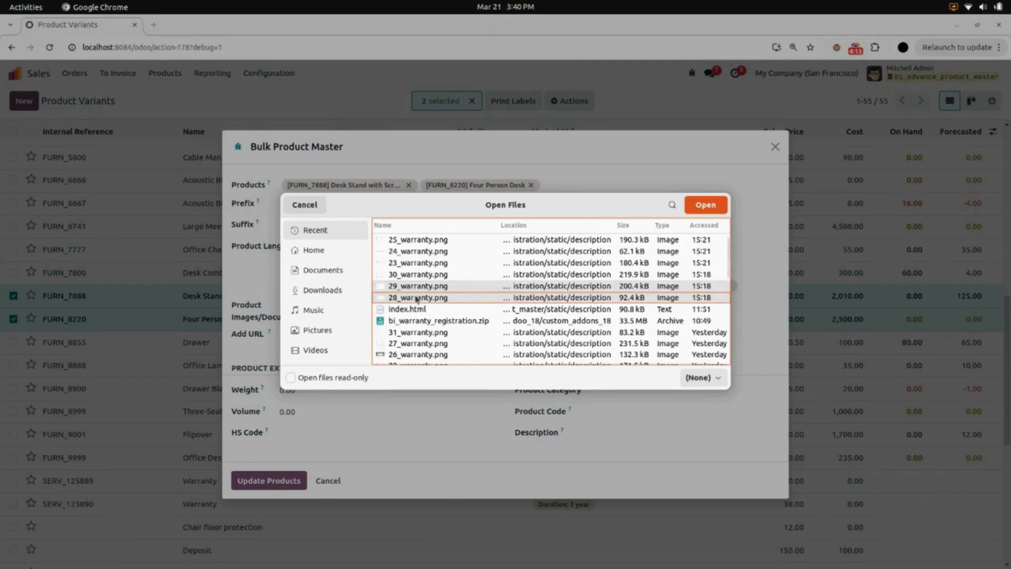
pyautogui.click(705, 205)
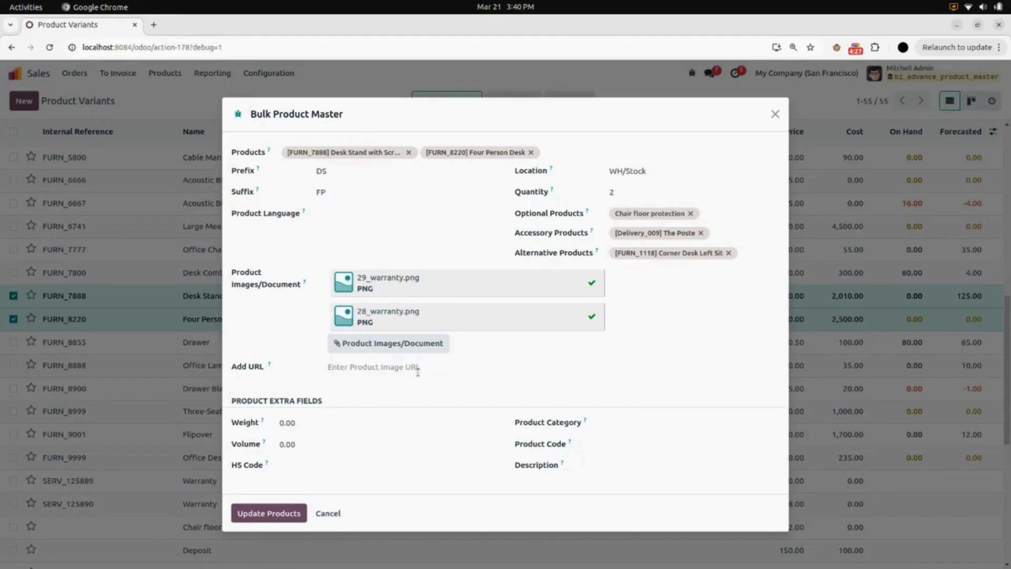
# - Enter weight 100, volume 20 and HS code HS in the bulk editor
pyautogui.click(321, 421)
pyautogui.write('10')
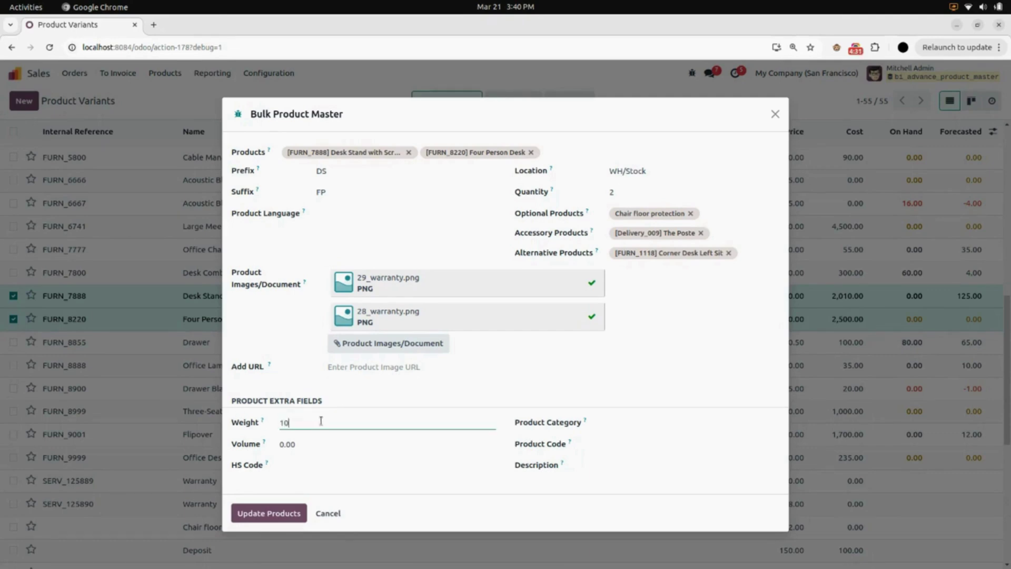
pyautogui.click(310, 446)
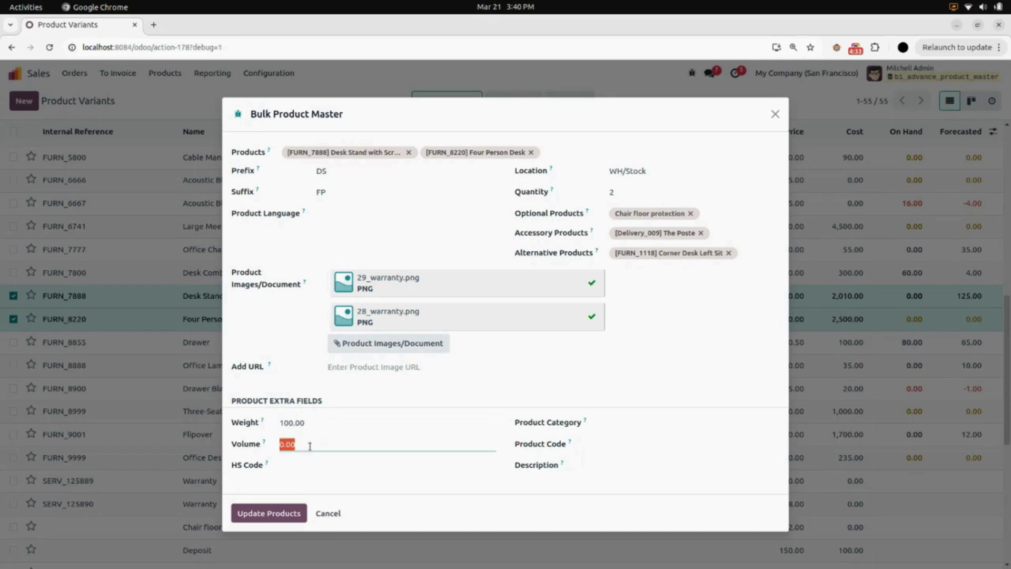
pyautogui.write('20')
pyautogui.click(314, 467)
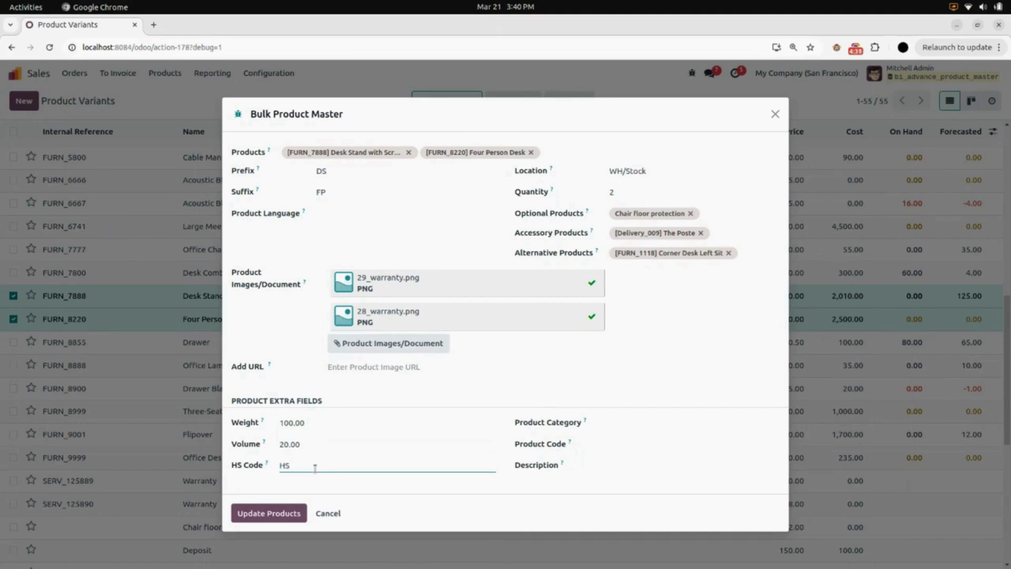
# - Set category All, product code 0032, description 'BULK Product', and apply the bulk update
pyautogui.click(623, 422)
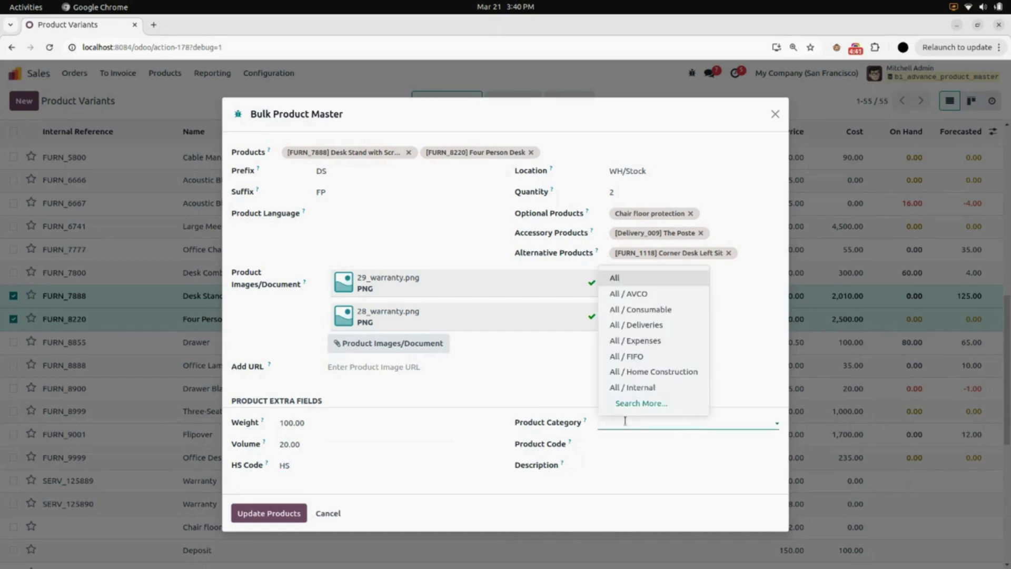
pyautogui.click(622, 278)
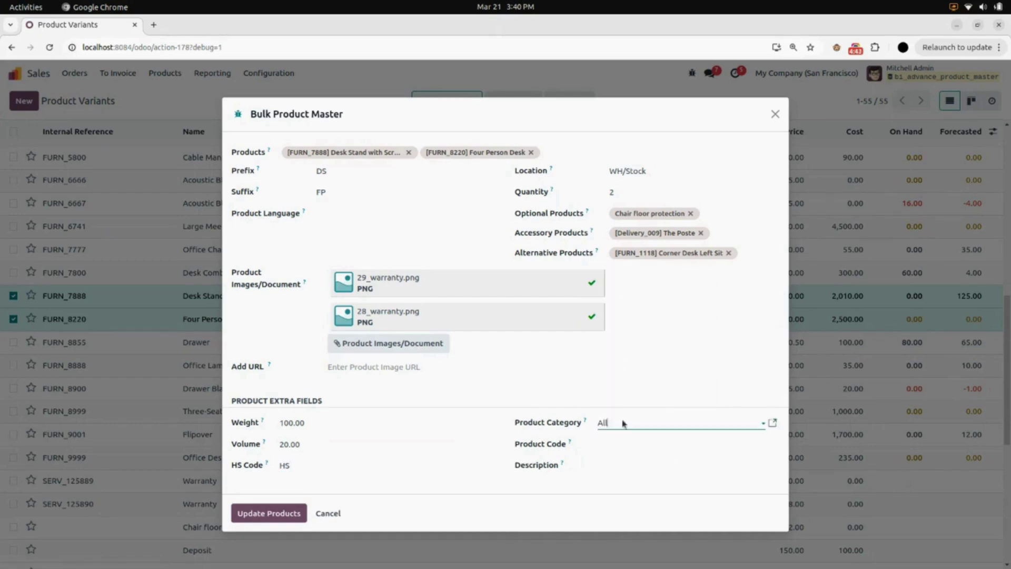
pyautogui.click(633, 443)
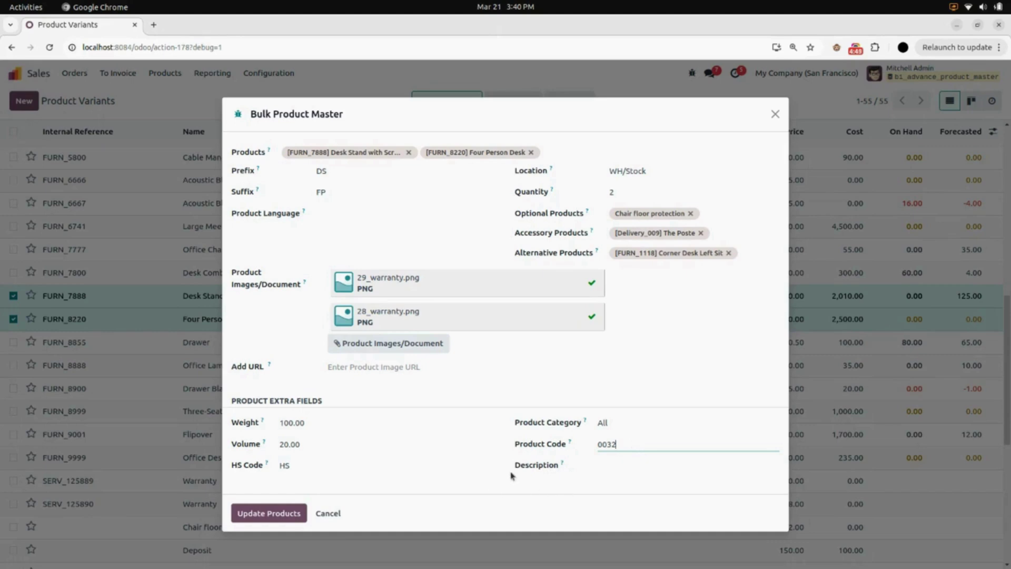
pyautogui.click(625, 463)
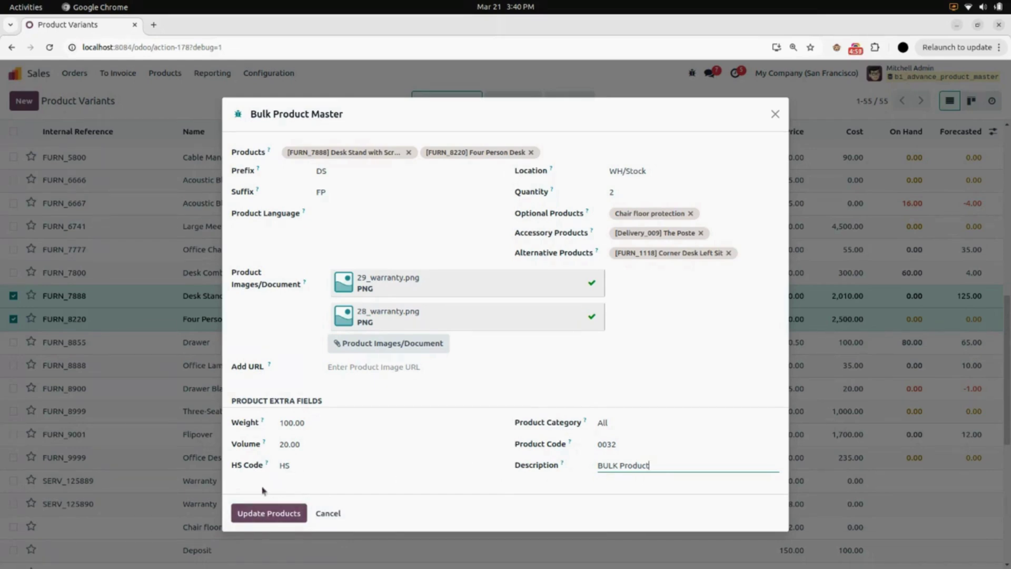
pyautogui.click(279, 516)
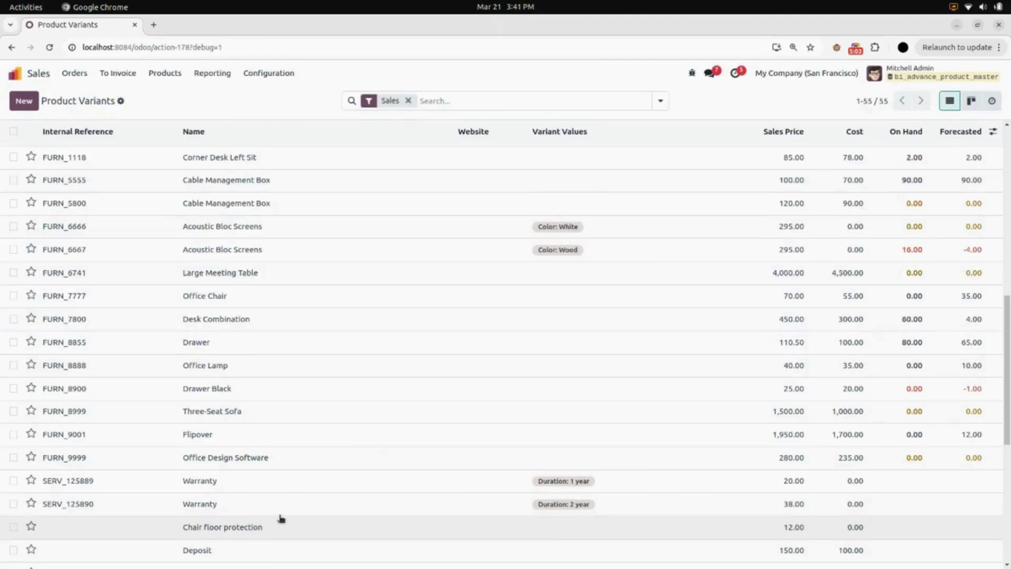
pyautogui.scroll(15, 281, 518)
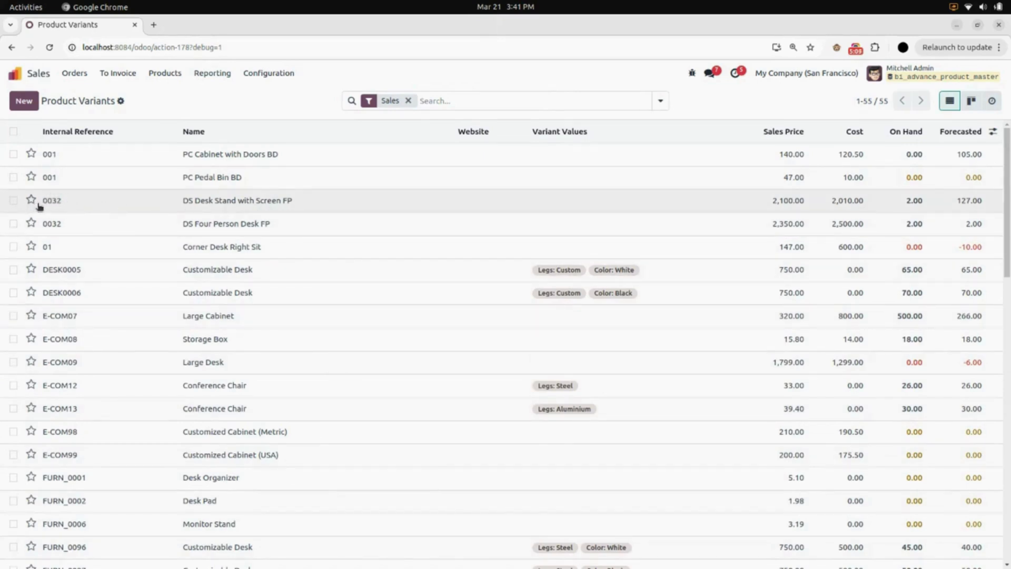
pyautogui.click(216, 203)
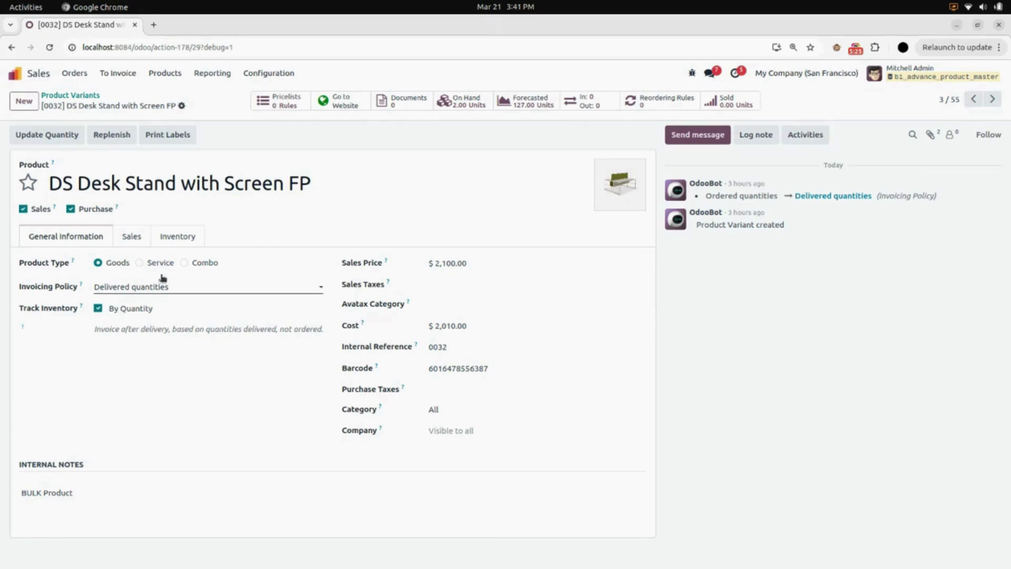
pyautogui.click(143, 236)
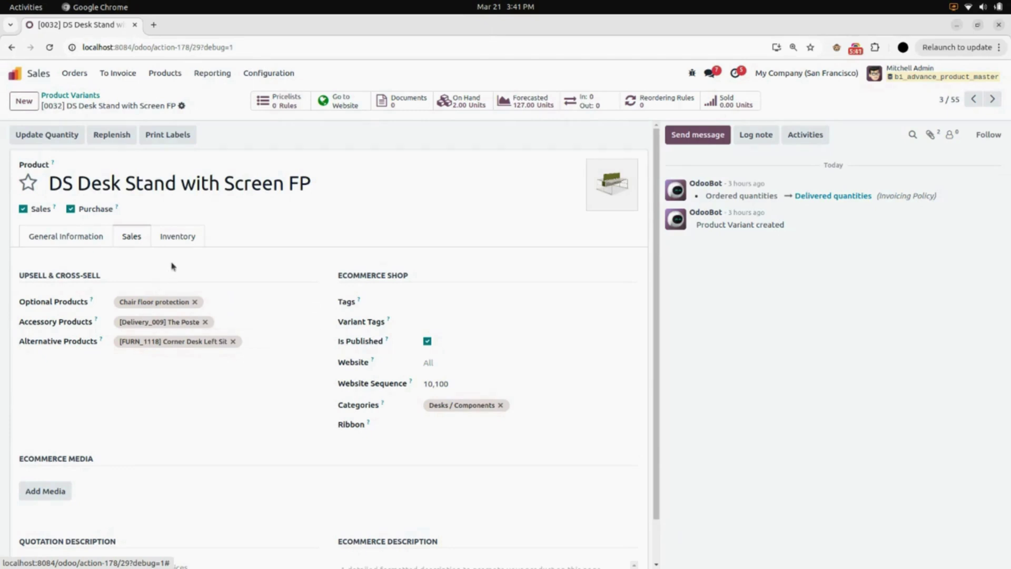
pyautogui.click(185, 238)
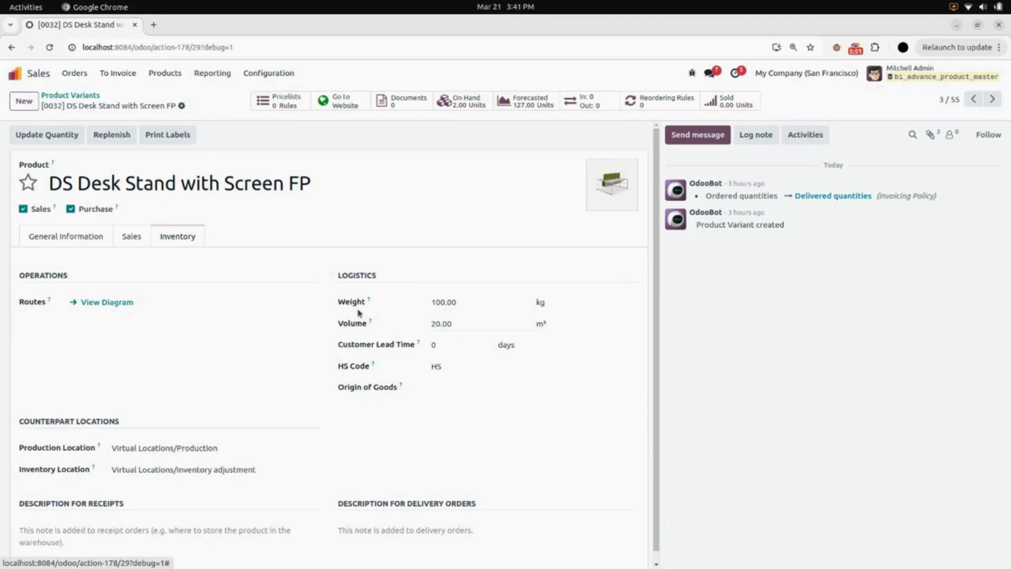
pyautogui.click(89, 98)
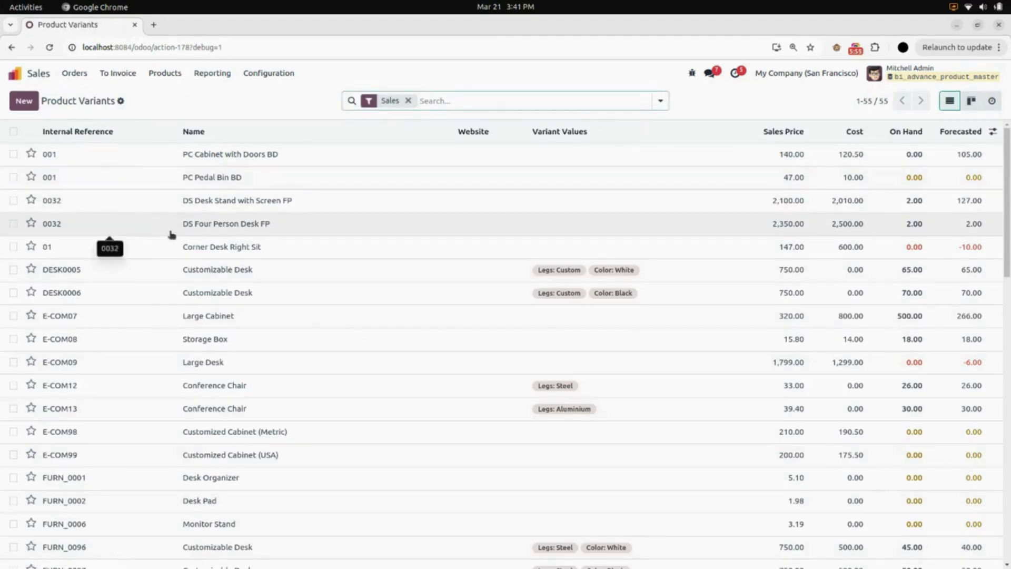
# - Review DS Four Person Desk FP's related products, reference and category, then open DS Desk Stand with Screen FP
pyautogui.click(298, 234)
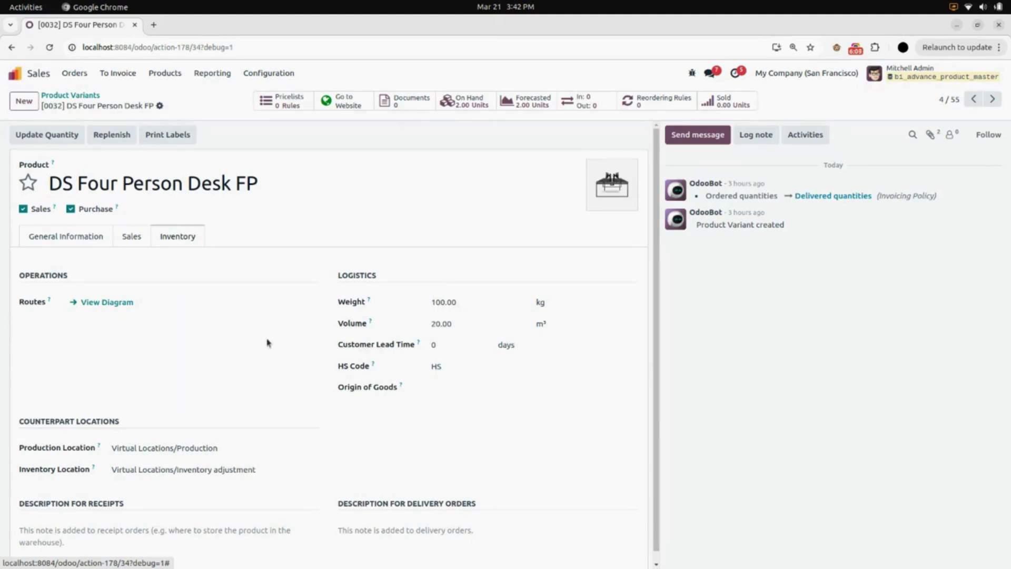
pyautogui.click(139, 241)
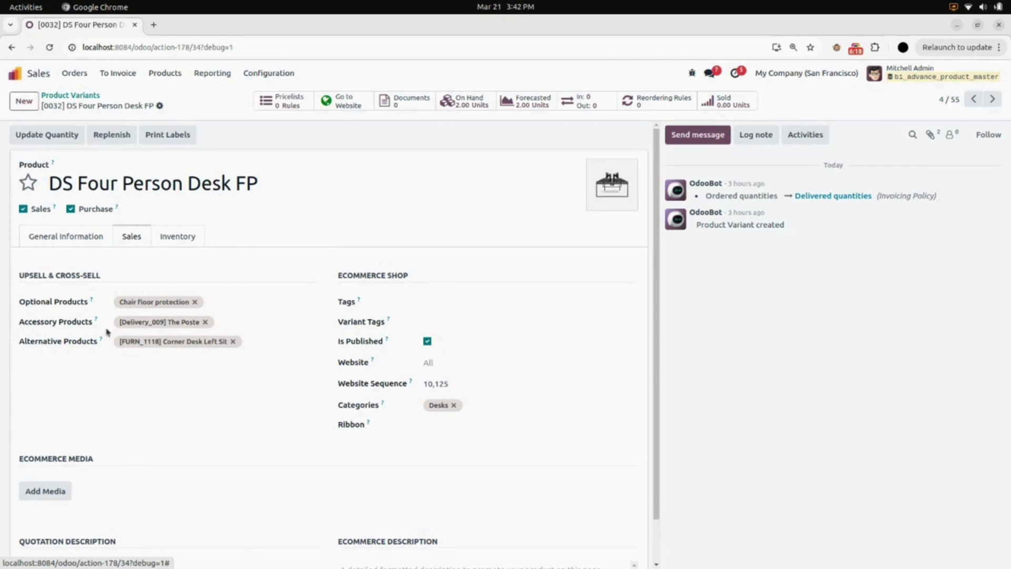
pyautogui.click(58, 236)
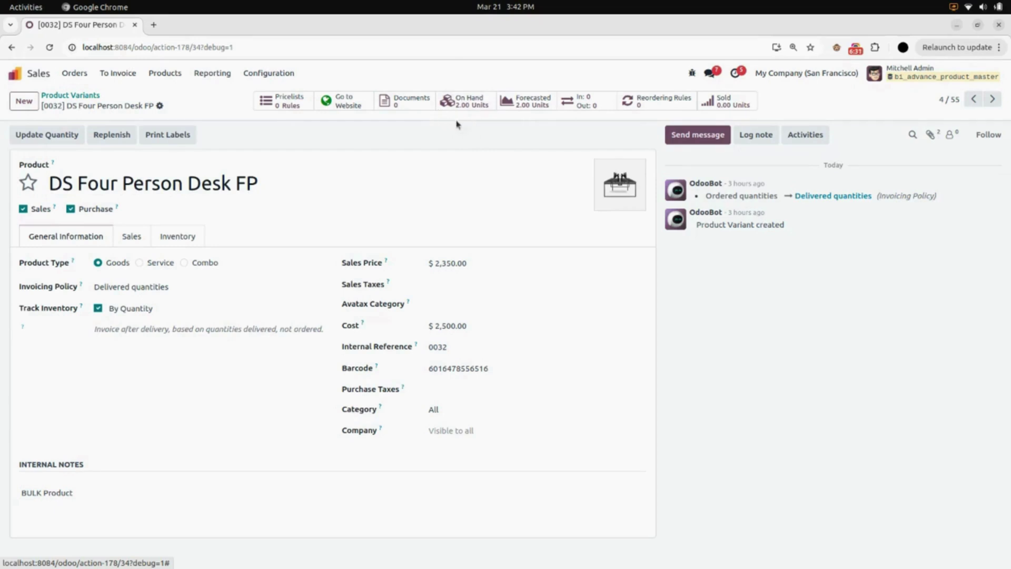
pyautogui.click(69, 96)
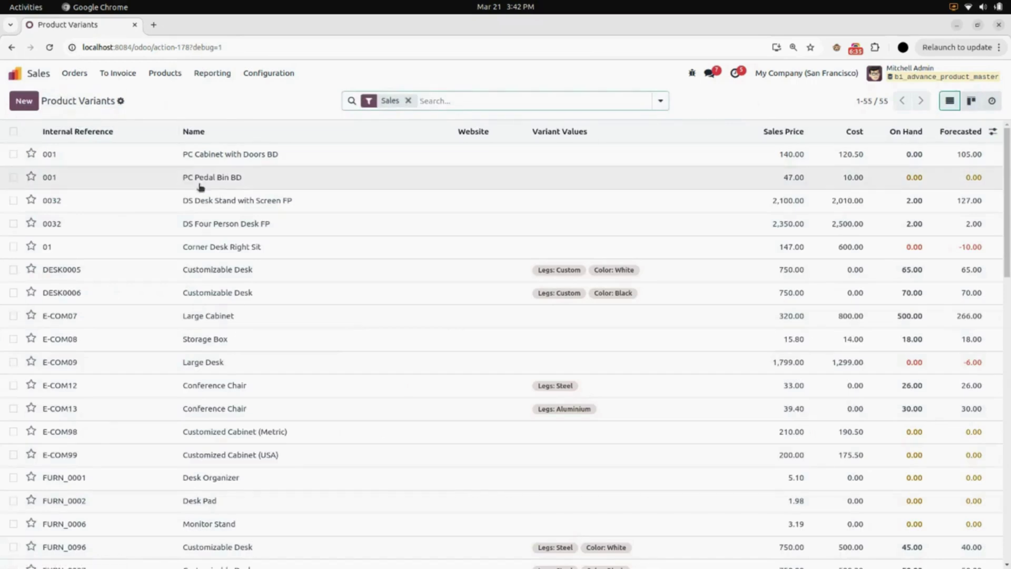
pyautogui.click(239, 200)
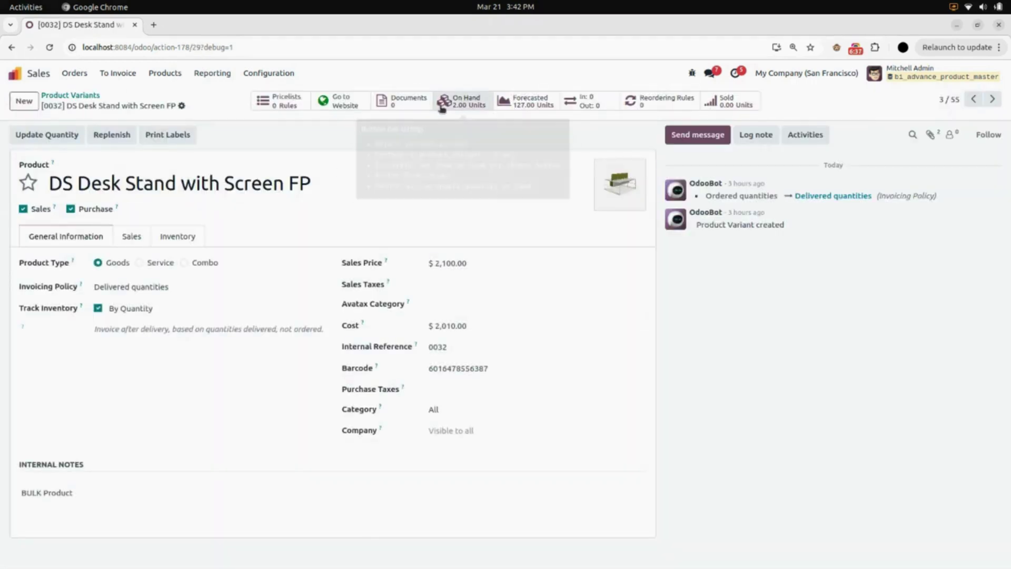